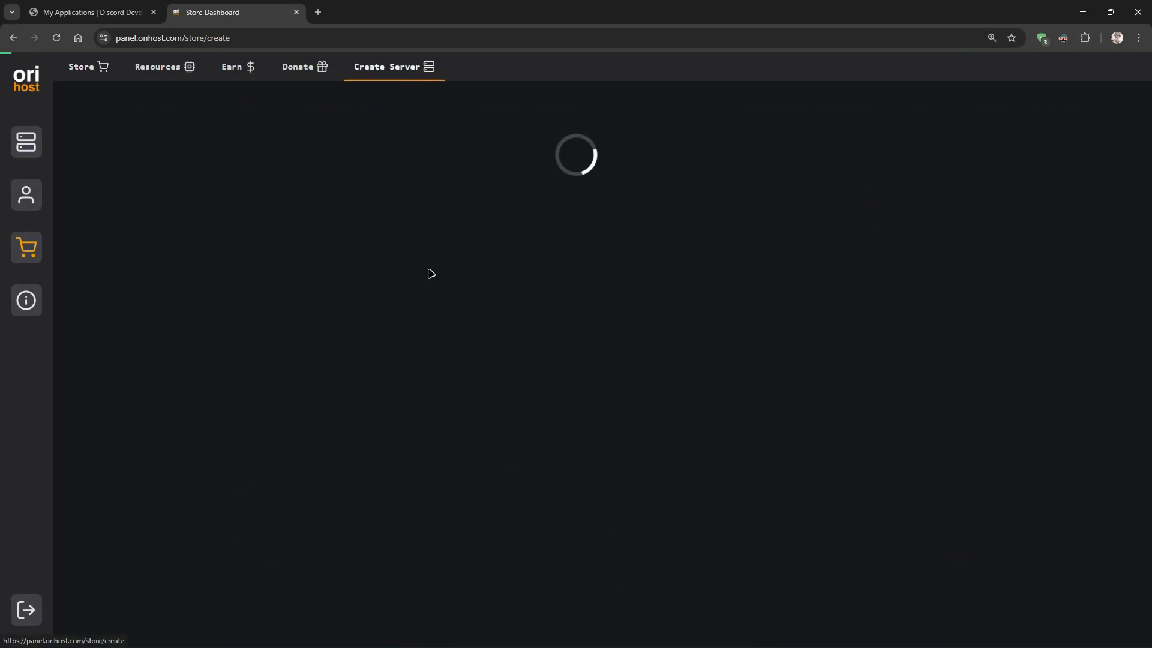
- Name the new server CodeX and keep the default description
left_click_drag(578, 347, 458, 355)
type("cOD")
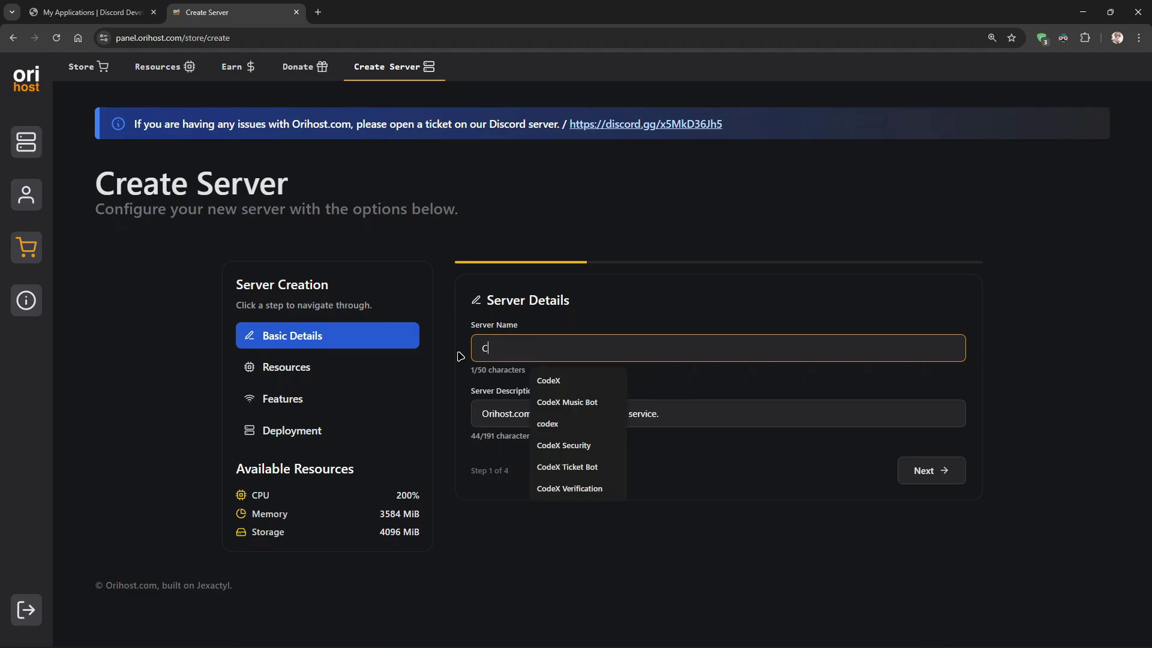
type("eX")
key("Tab")
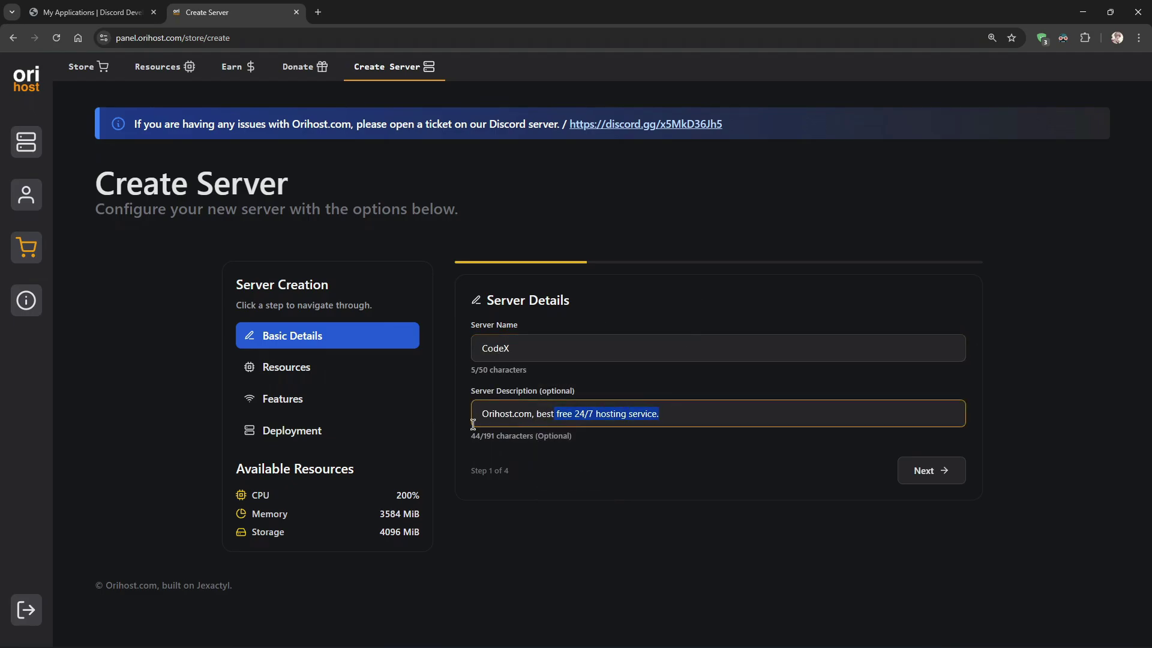
- Set the new server's resource allocation, including 1.5 GiB of storage, and continue to its feature settings
left_click(323, 367)
left_click(570, 445)
left_click(562, 542)
left_click(393, 399)
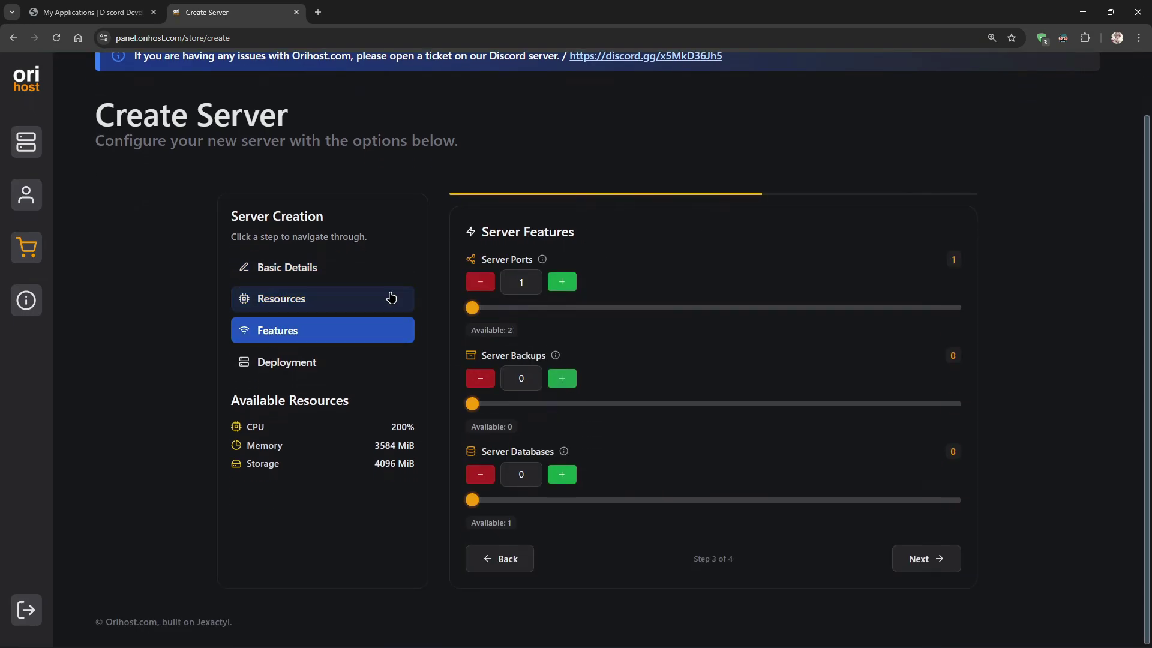
- Deploy the server on node US-04 with the Coding Languages nest, create it and reload its page after installation
left_click(391, 358)
left_click(570, 355)
left_click(550, 387)
left_click(550, 401)
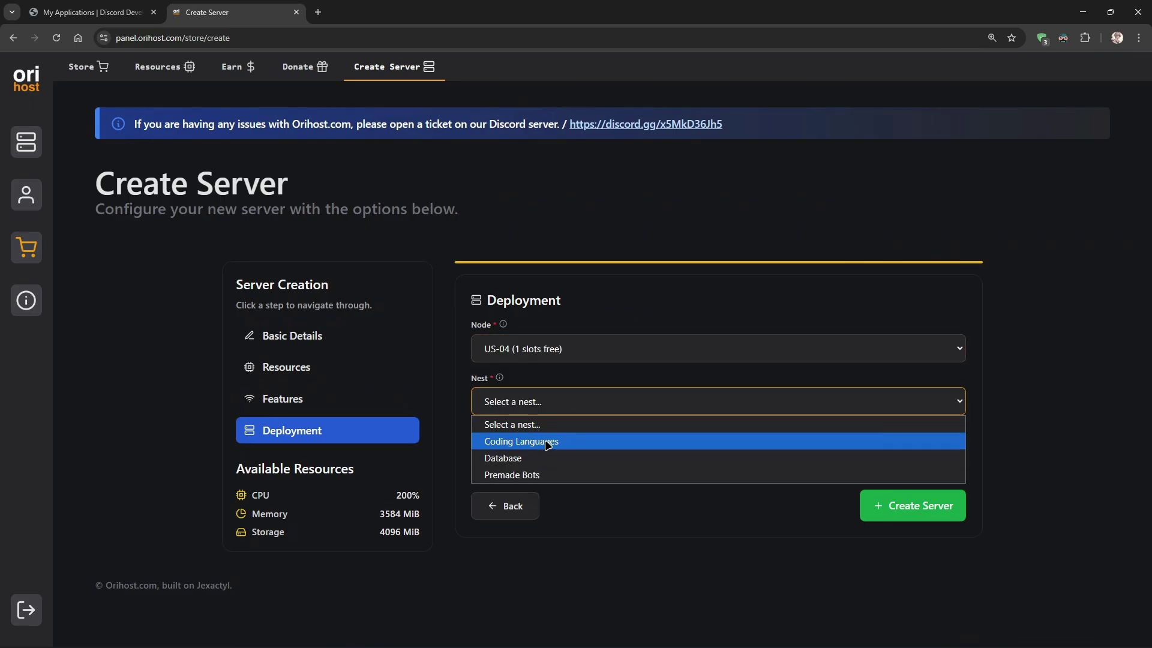
left_click(550, 439)
left_click(561, 455)
left_click(576, 527)
left_click(942, 501)
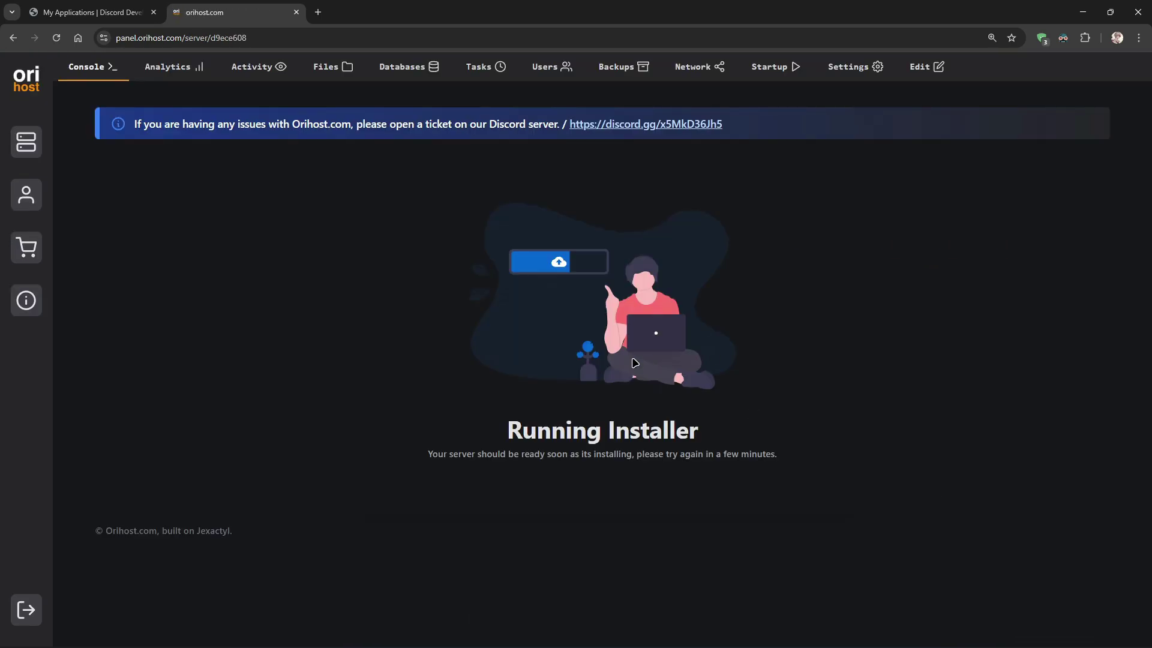
left_click(56, 37)
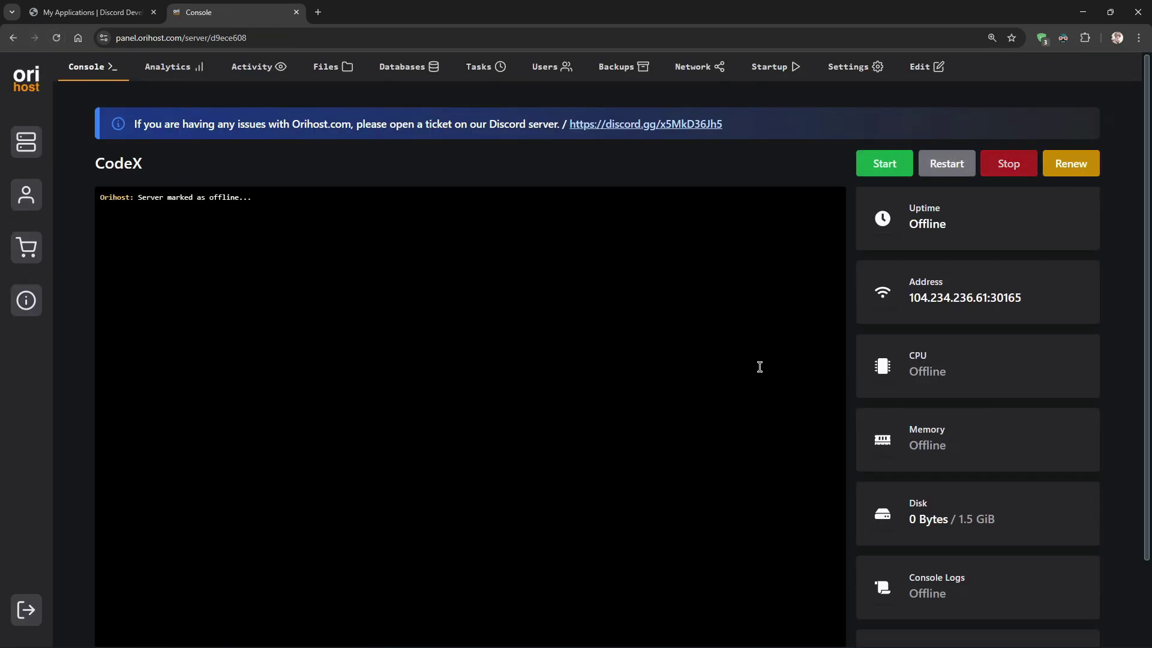
- Upload CodeX-Yukihana.zip to the server's container directory and check the upload's progress
left_click(330, 67)
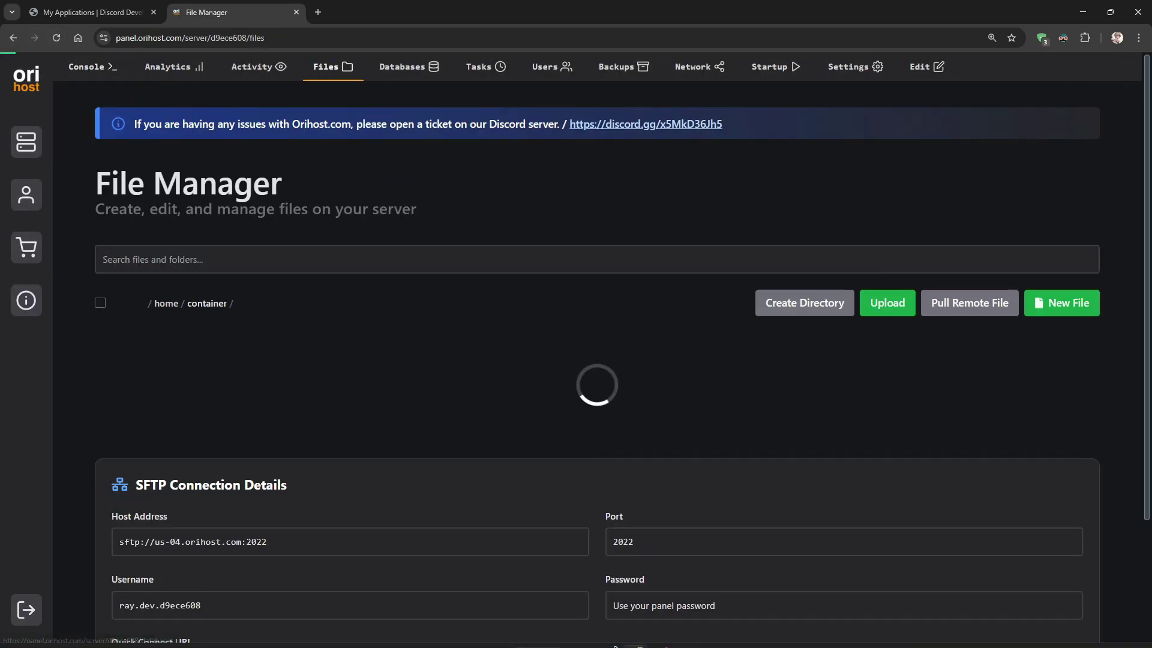
key("alt+Tab")
left_click_drag(296, 248, 239, 378)
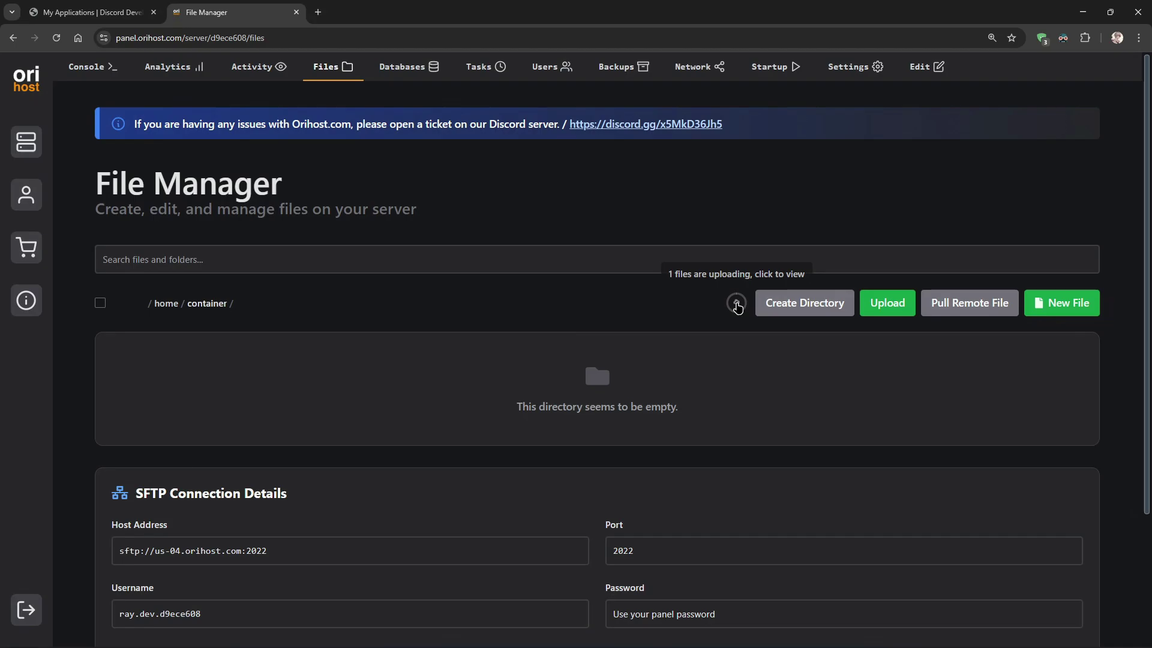
left_click(737, 303)
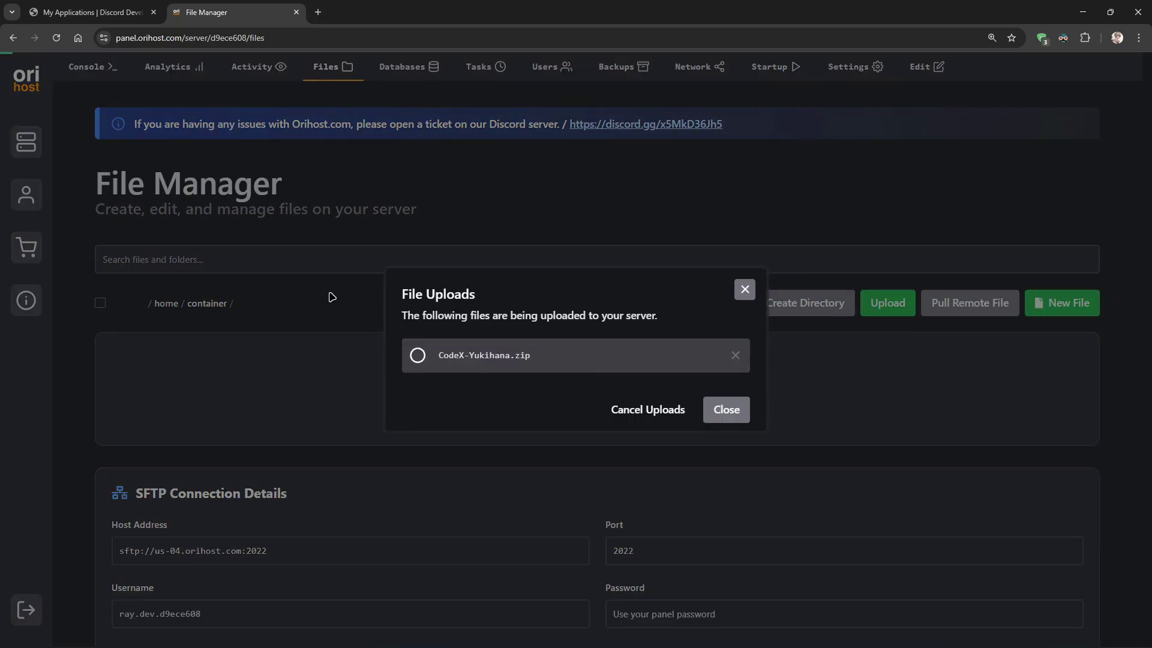
- Extract the CodeX-Yukihana.zip archive in the container directory
scroll(578, 173, "down", 2)
right_click(472, 269)
left_click(519, 397)
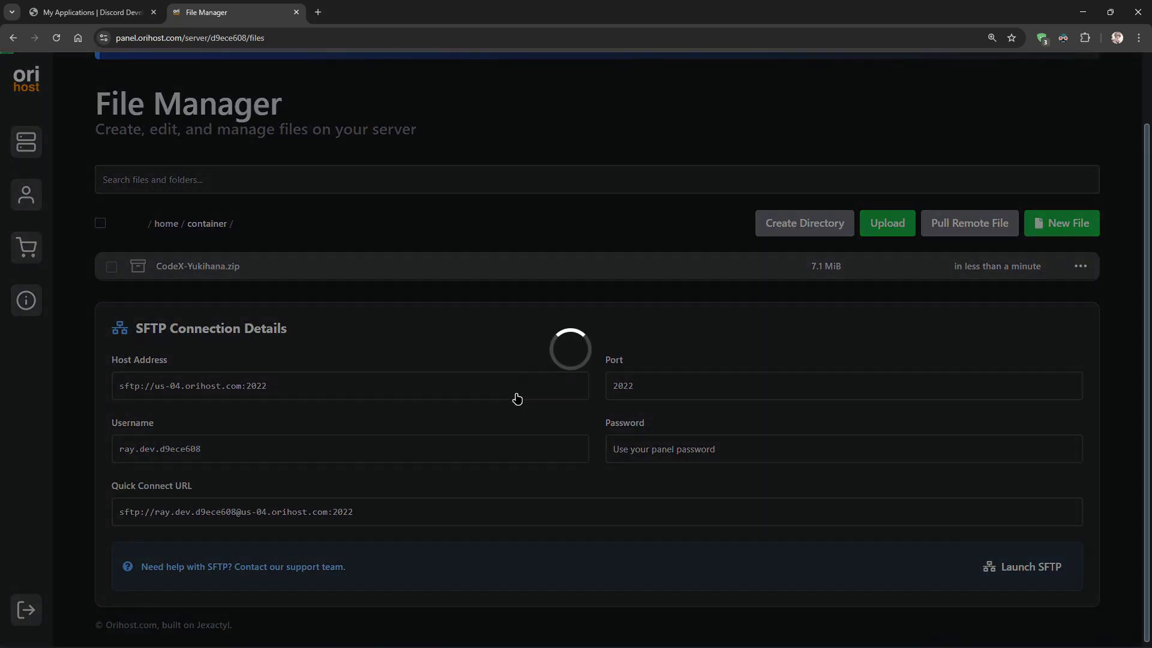
- Open the .env file and examine its bot, Lavalink, webhook and asset settings
left_click(237, 357)
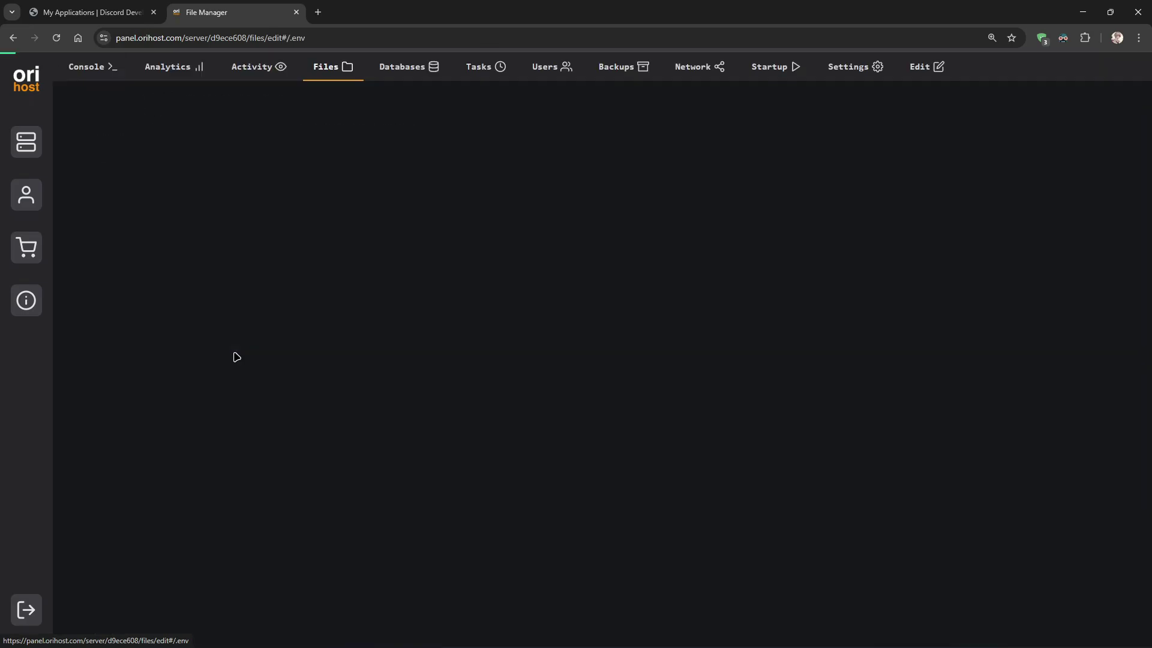
scroll(274, 230, "down", 2)
scroll(273, 229, "up", 2)
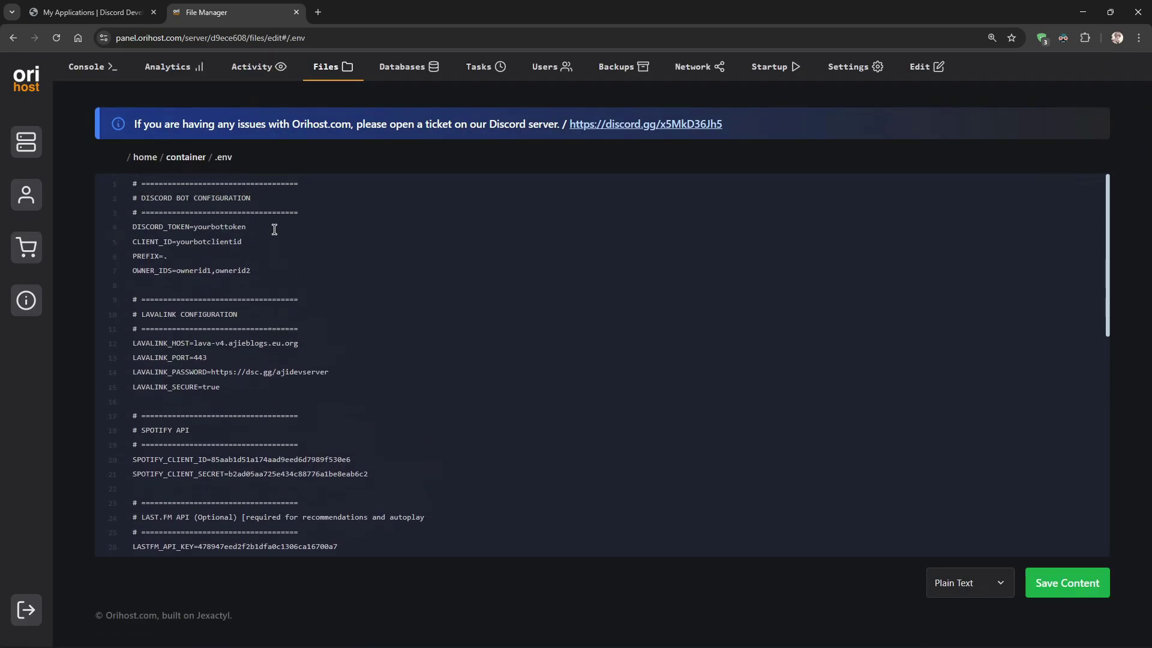
left_click_drag(273, 229, 196, 232)
left_click_drag(193, 275, 301, 280)
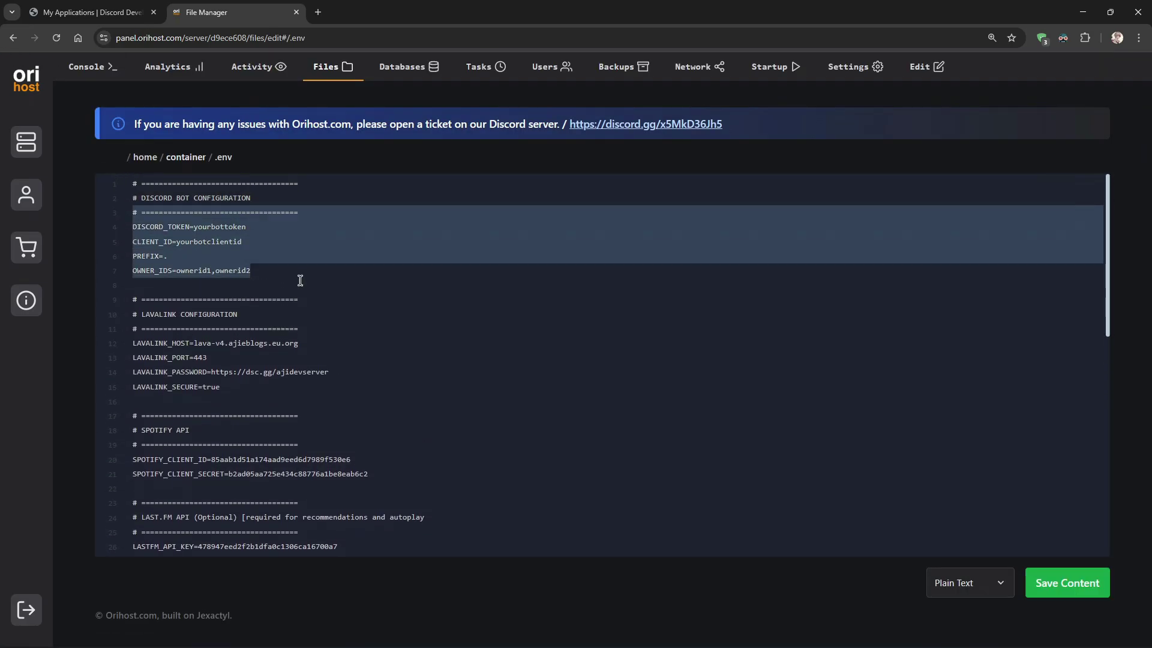
scroll(440, 259, "down", 5)
scroll(460, 297, "down", 3)
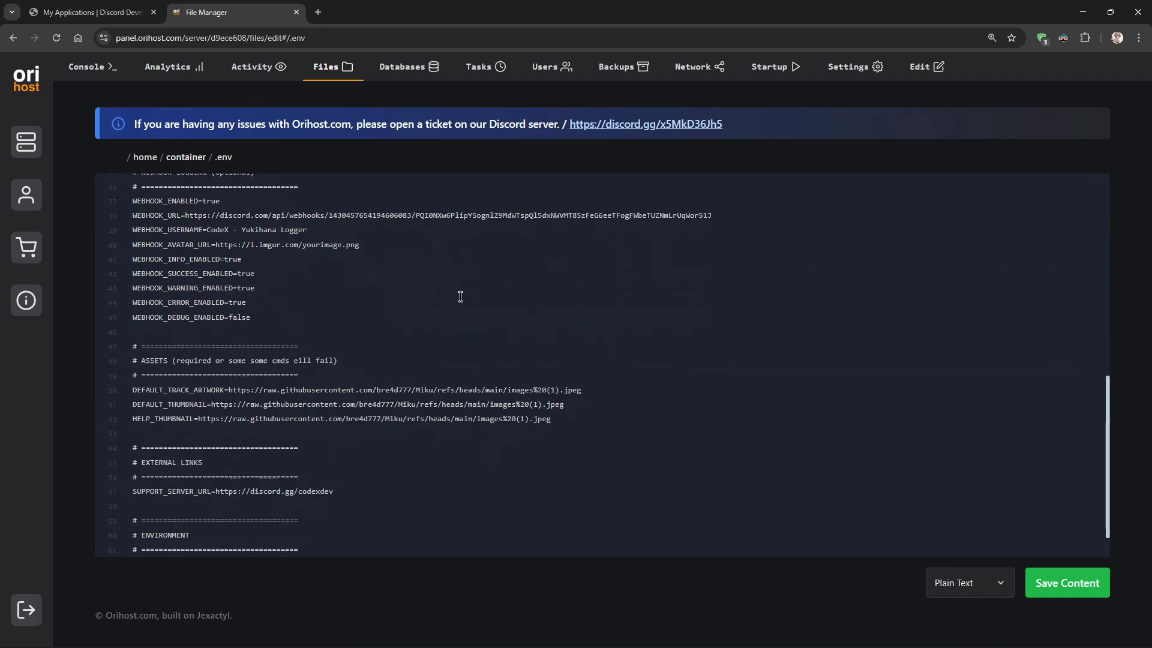
scroll(460, 296, "up", 6)
- Switch to the Discord Developer Portal and create an application named CodeX, accepting the terms and completing the human check
key("ctrl+Tab")
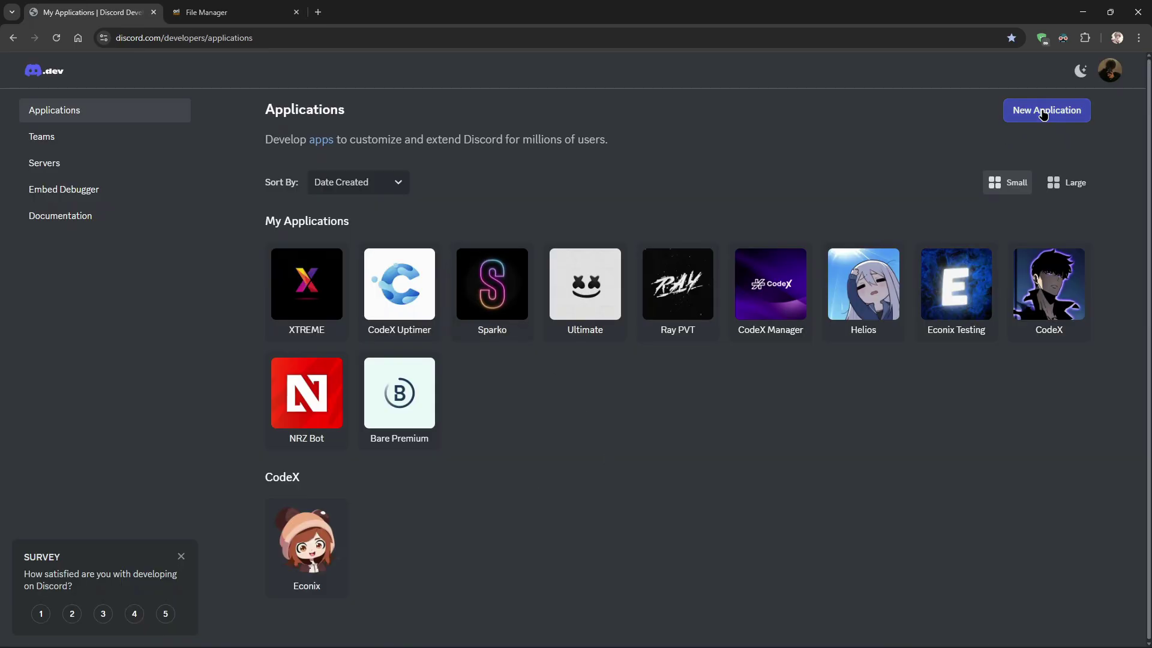
left_click(1044, 115)
left_click(454, 392)
left_click(501, 318)
type("Cod")
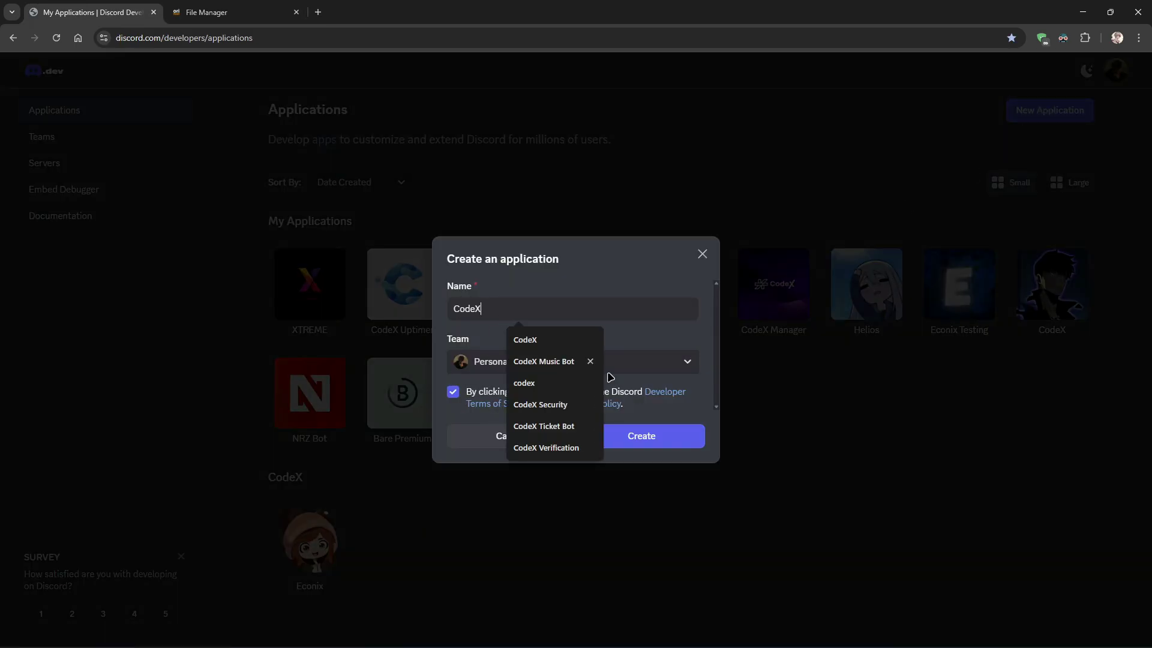
type("eX")
left_click(653, 439)
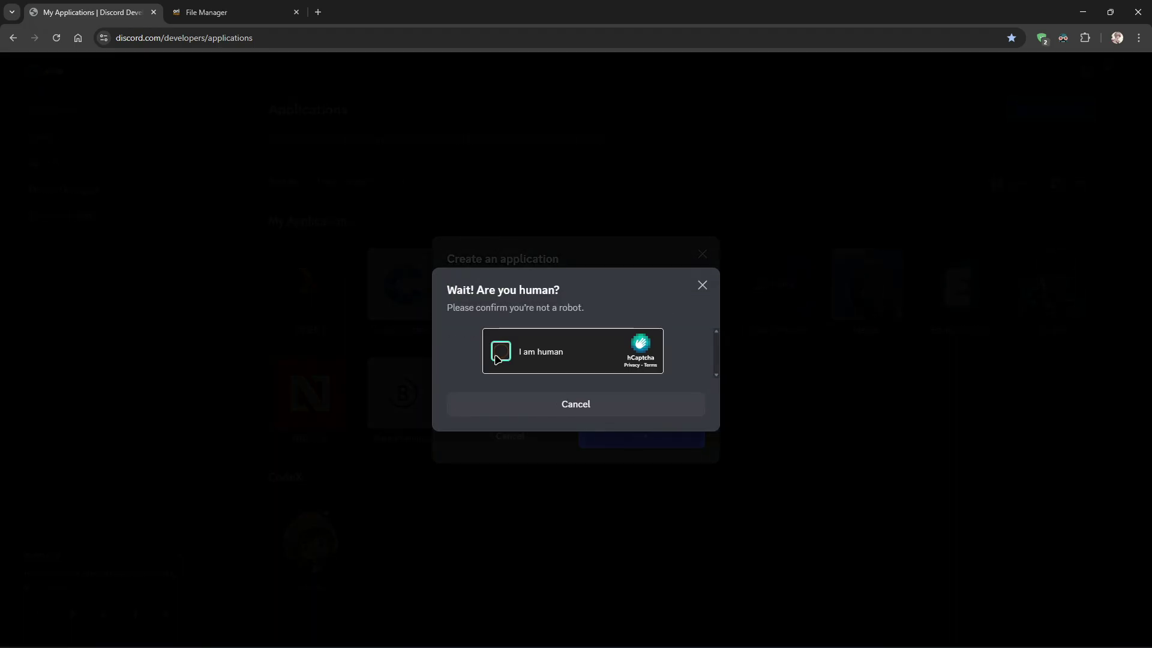
left_click(497, 359)
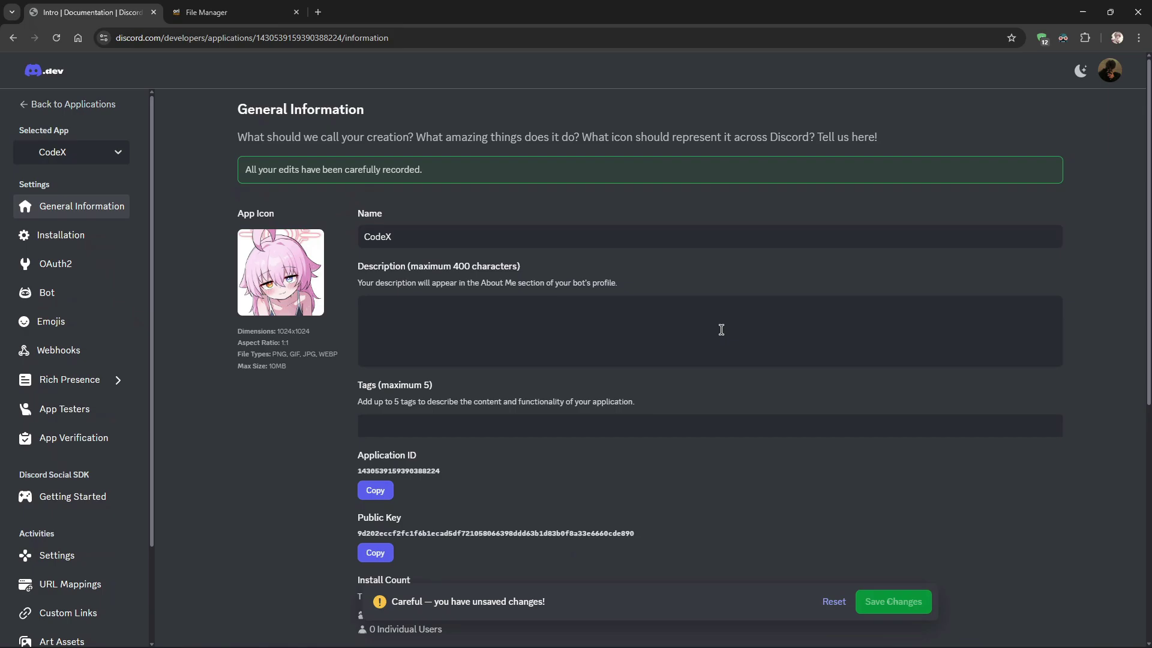
- Enable the bot's Presence, Server Members and Message Content intents and save the changes
left_click(90, 289)
scroll(809, 265, "down", 10)
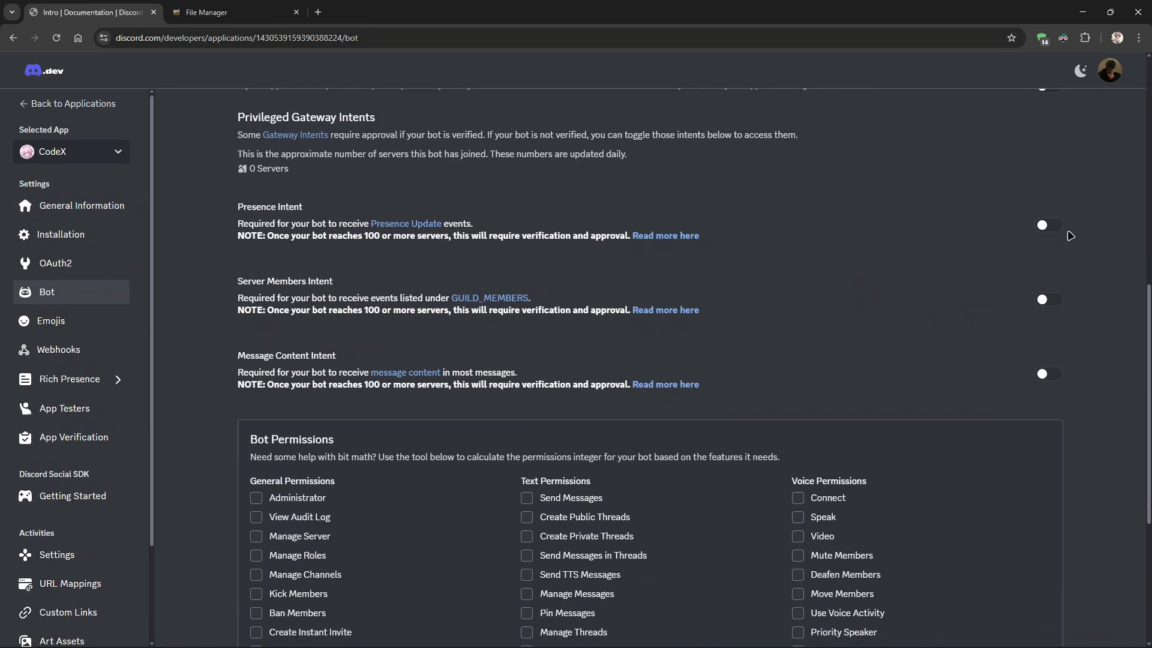
left_click(1049, 225)
left_click_drag(245, 210, 772, 427)
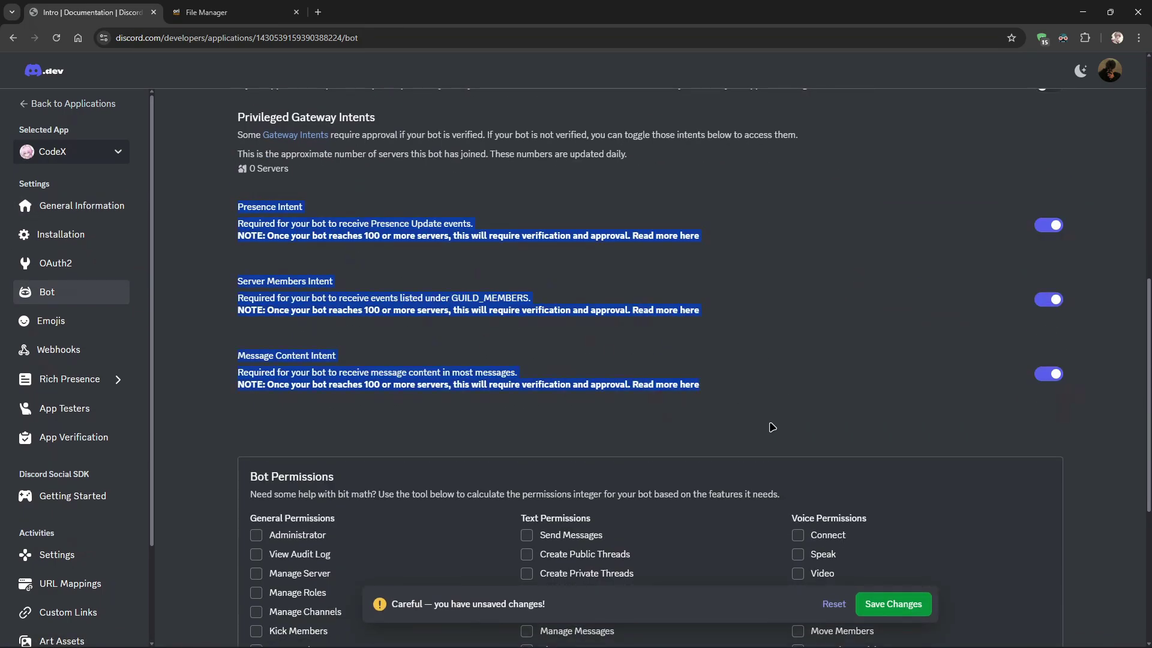
left_click(893, 603)
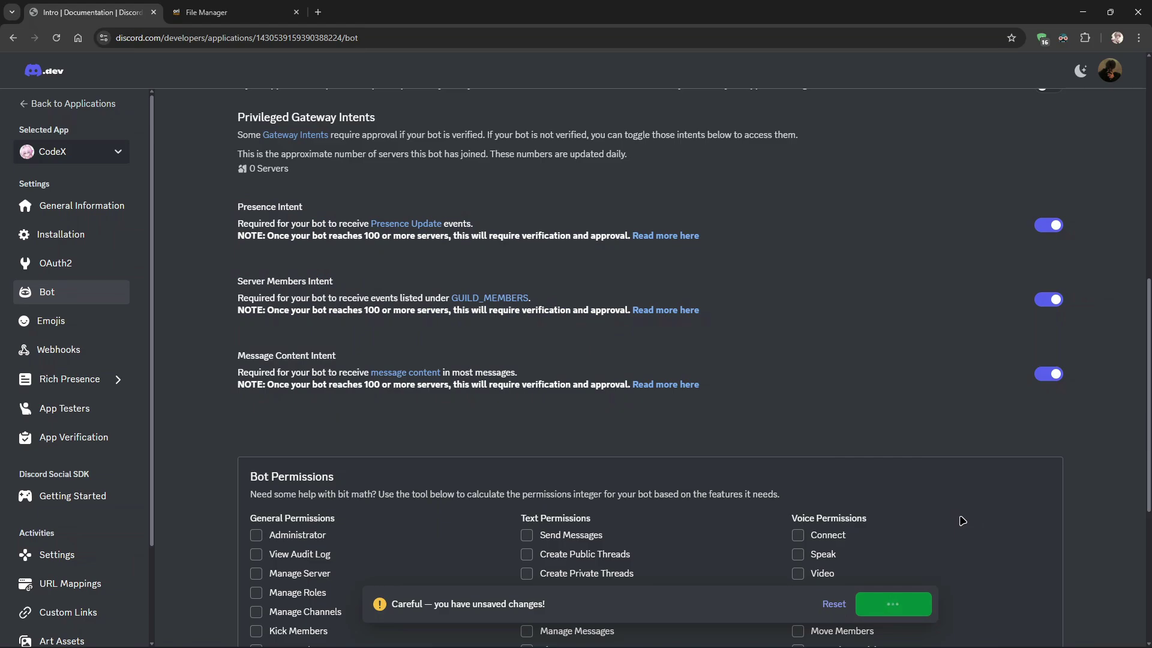
- Reset the bot's token and paste the new token into DISCORD_TOKEN in the server's .env file
left_click(267, 554)
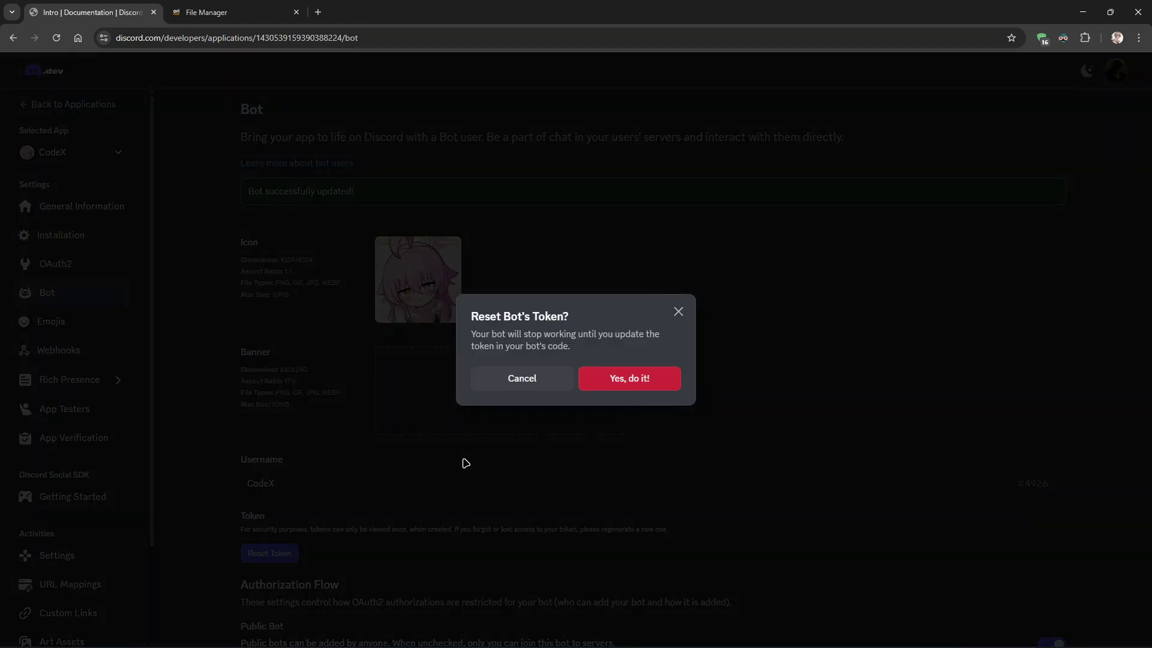
left_click(627, 379)
left_click(577, 346)
key("Return")
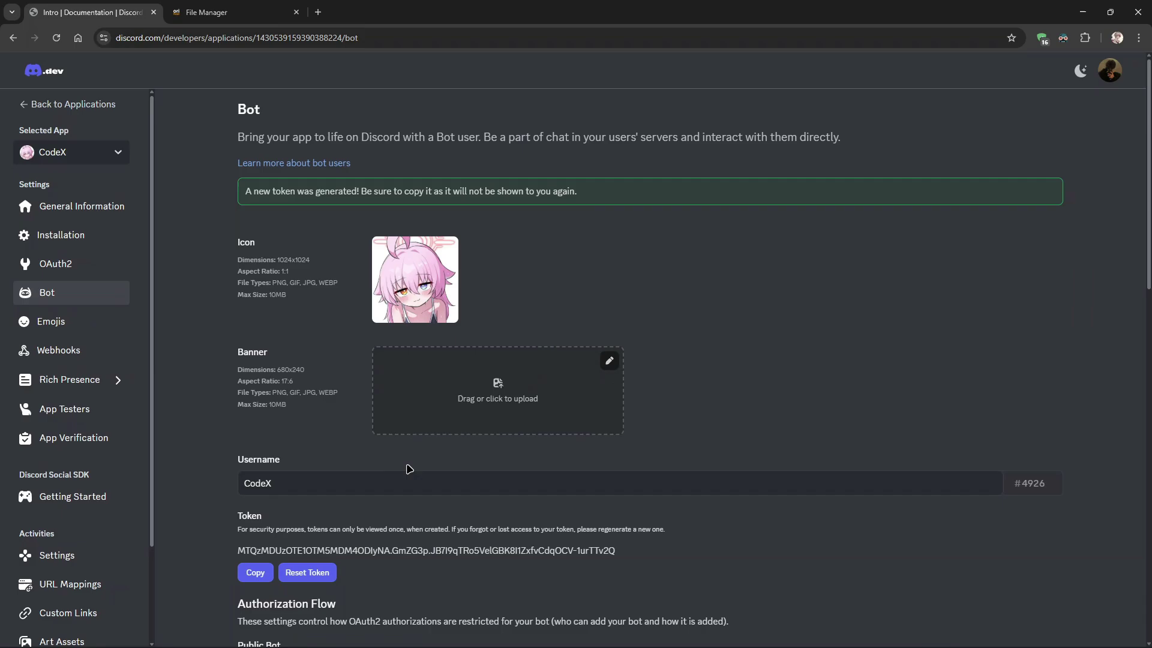
left_click(256, 570)
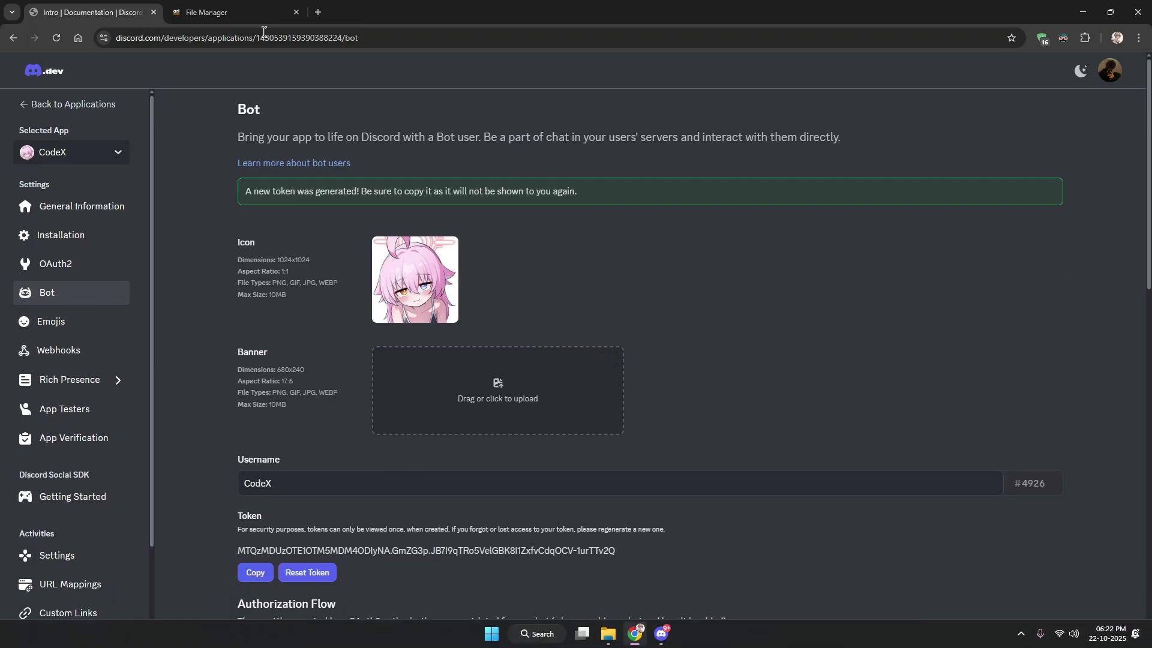
left_click(206, 12)
double_click(228, 226)
key("ctrl+v")
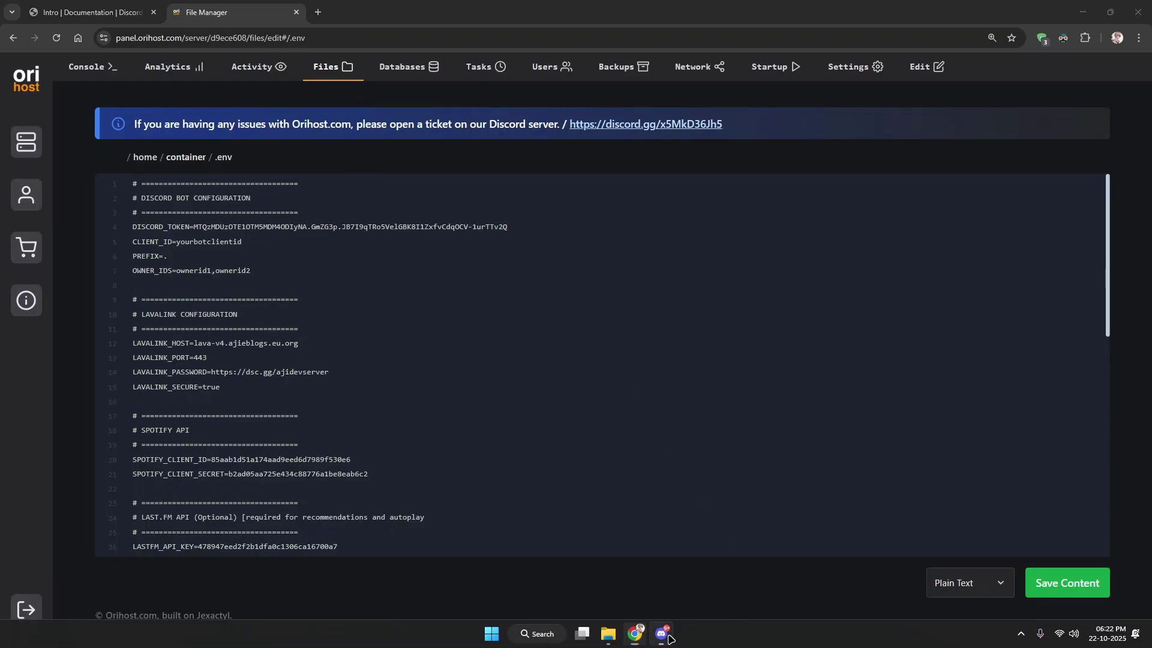
- Switch to the Discord app and set the account's status to Do Not Disturb
left_click(665, 635)
left_click(30, 622)
mouse_move(185, 500)
left_click(296, 562)
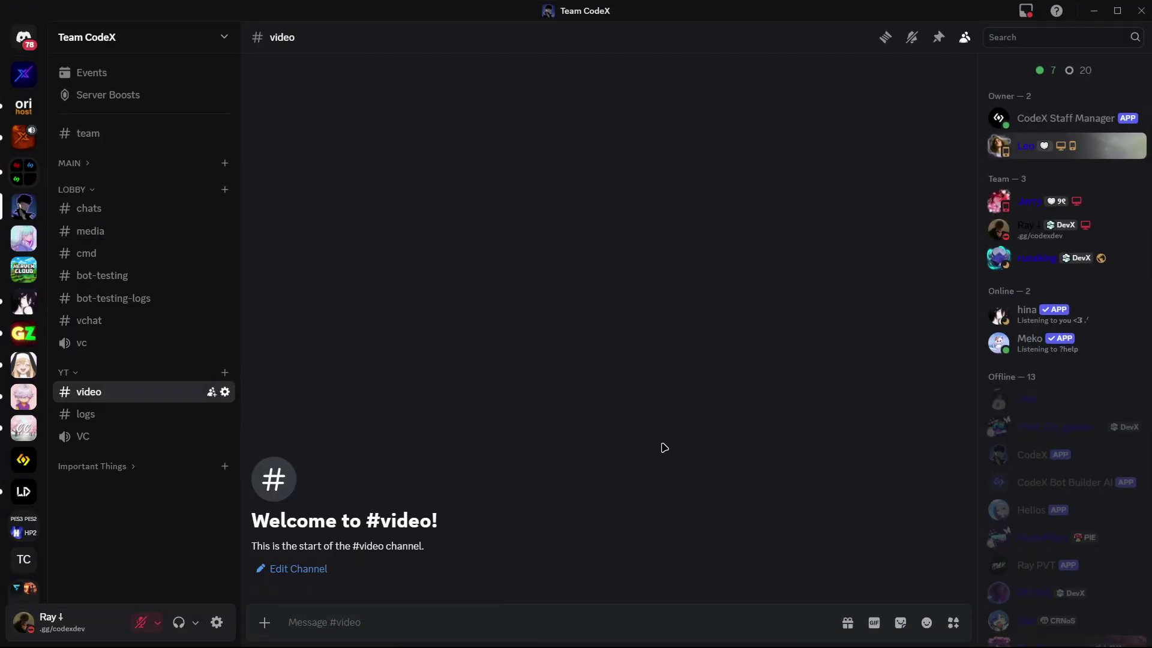
- Copy the application's client ID from its OAuth2 settings into CLIENT_ID in the .env file
key("alt+Tab")
key("ctrl+shift+Tab")
left_click(84, 264)
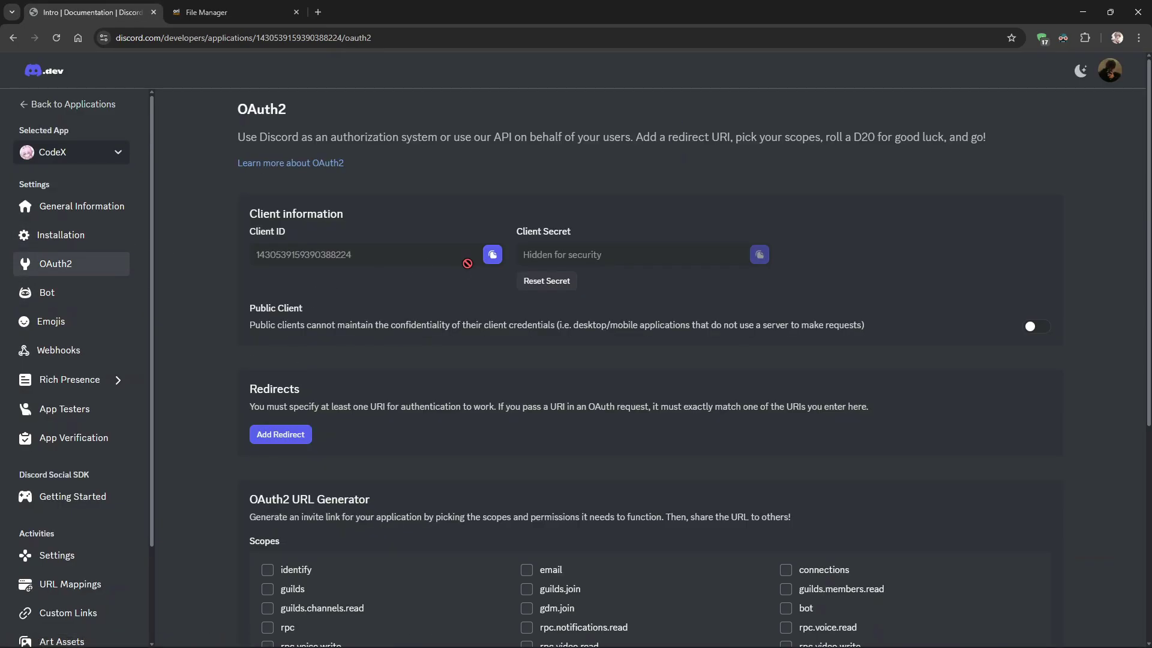
left_click(209, 19)
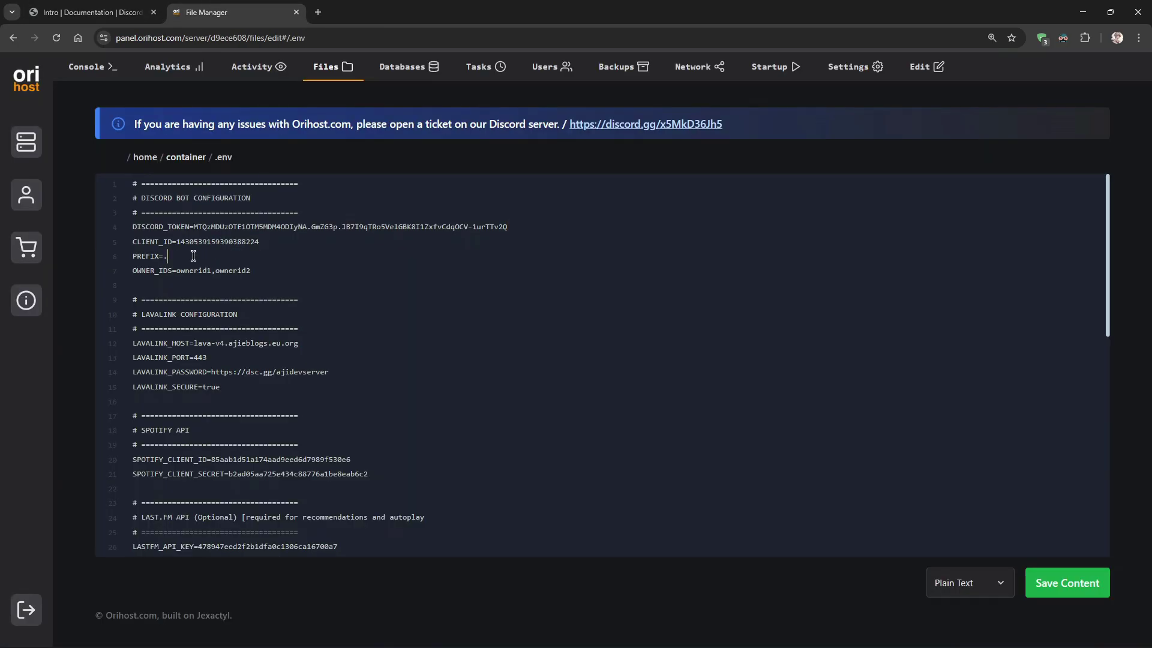
- Copy the owner's user ID from the Discord member list and paste it into OWNER_IDS in the .env file
key("alt+Tab")
right_click(1003, 228)
left_click(1013, 414)
key("alt+Tab")
key("alt+Tab")
right_click(1003, 228)
left_click(1016, 574)
key("alt+Tab")
key("ctrl+v")
- Create a webhook for Team CodeX's #video channel in Discord, edit its name and save the changes
scroll(349, 288, "down", 5)
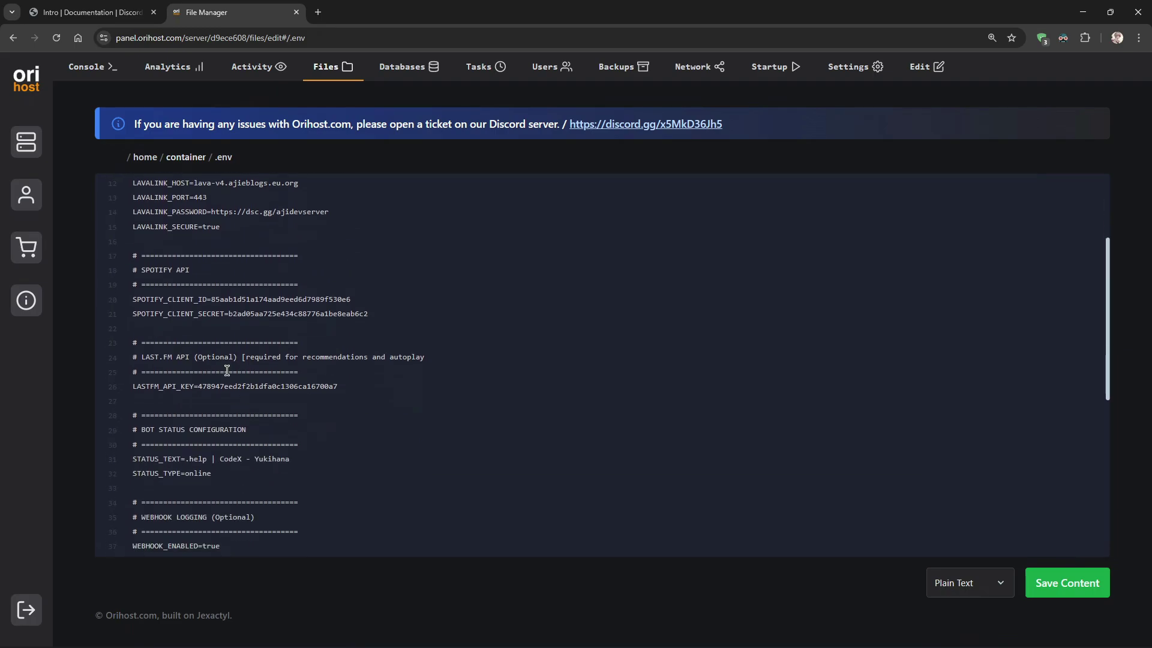
key("alt+Tab")
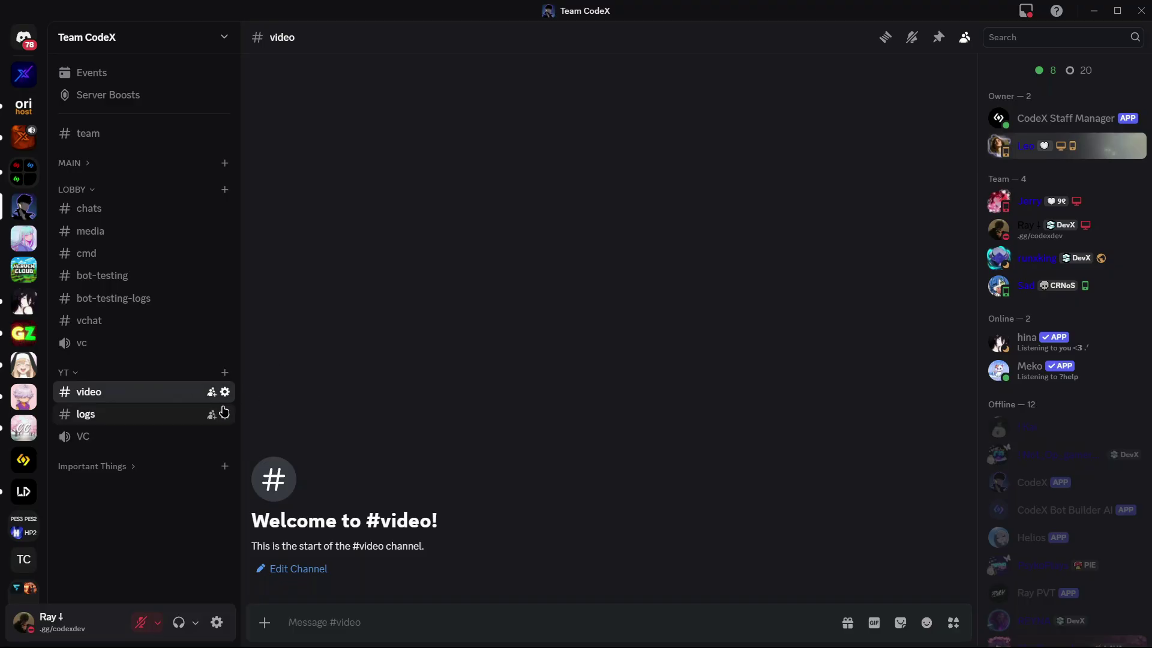
left_click(192, 414)
left_click(180, 392)
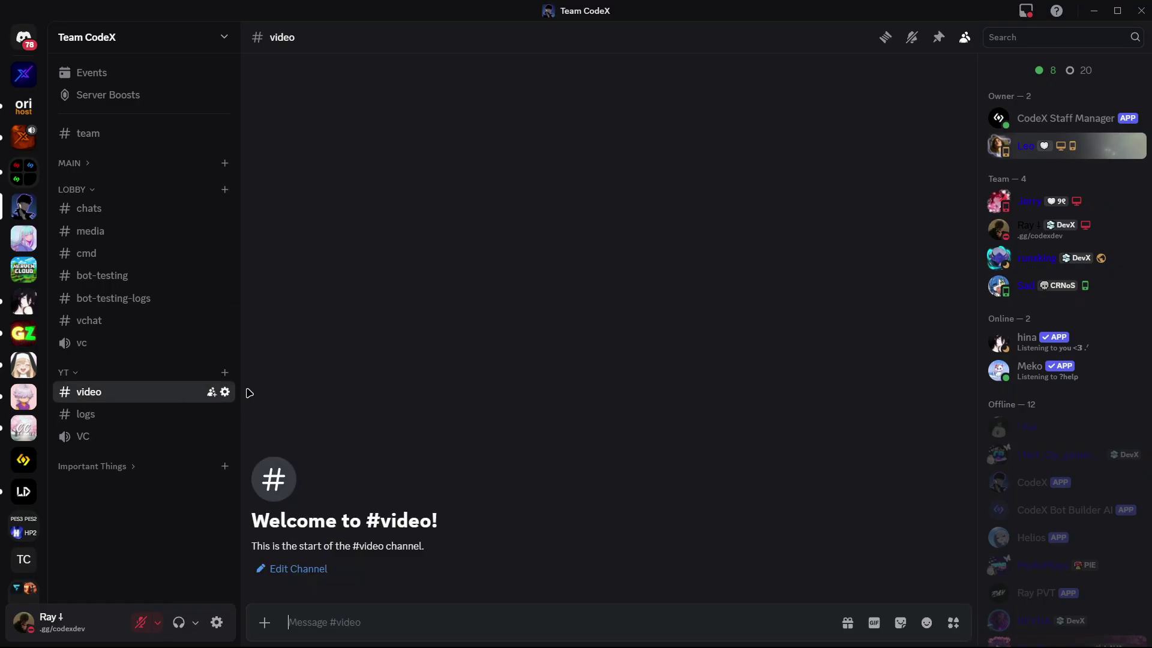
left_click(225, 392)
left_click(300, 98)
left_click(267, 132)
left_click(793, 190)
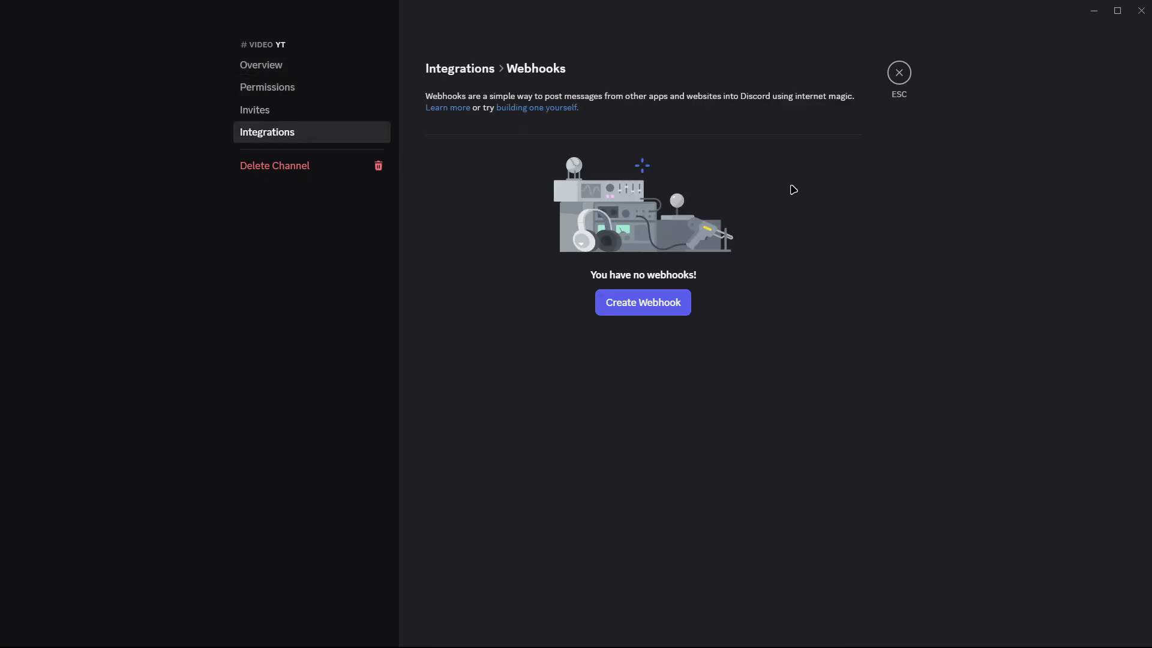
left_click(658, 301)
key("BackSpace")
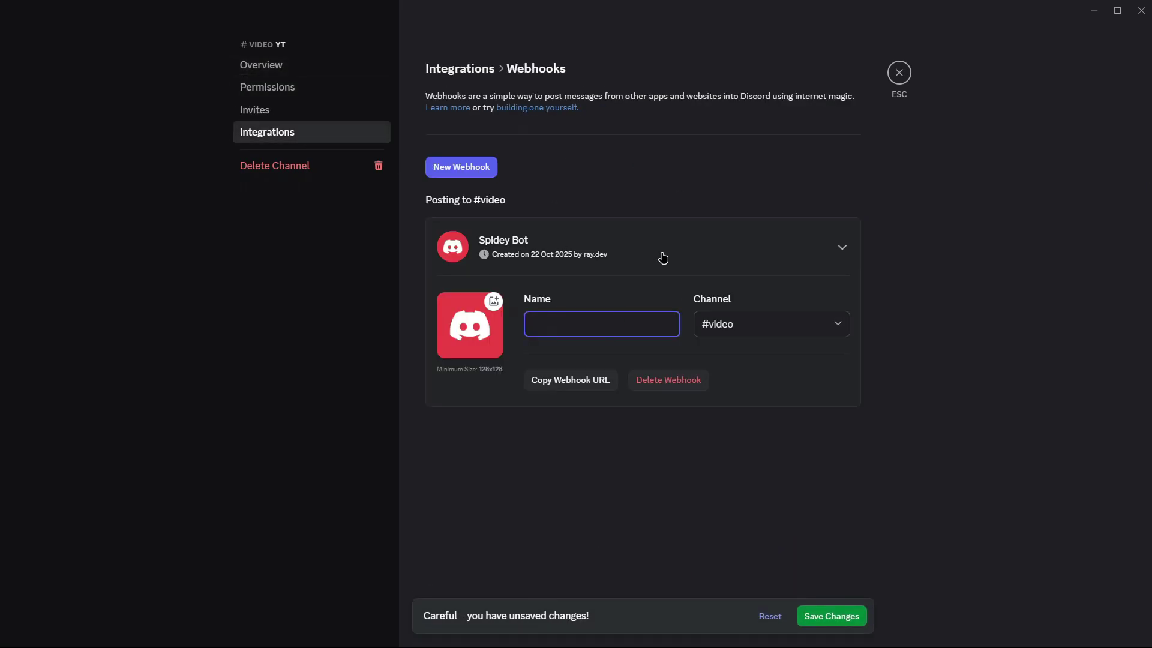
left_click(830, 616)
- Copy the new webhook's URL and paste it over the WEBHOOK_URL value in the .env file
left_click(570, 380)
key("alt+Tab")
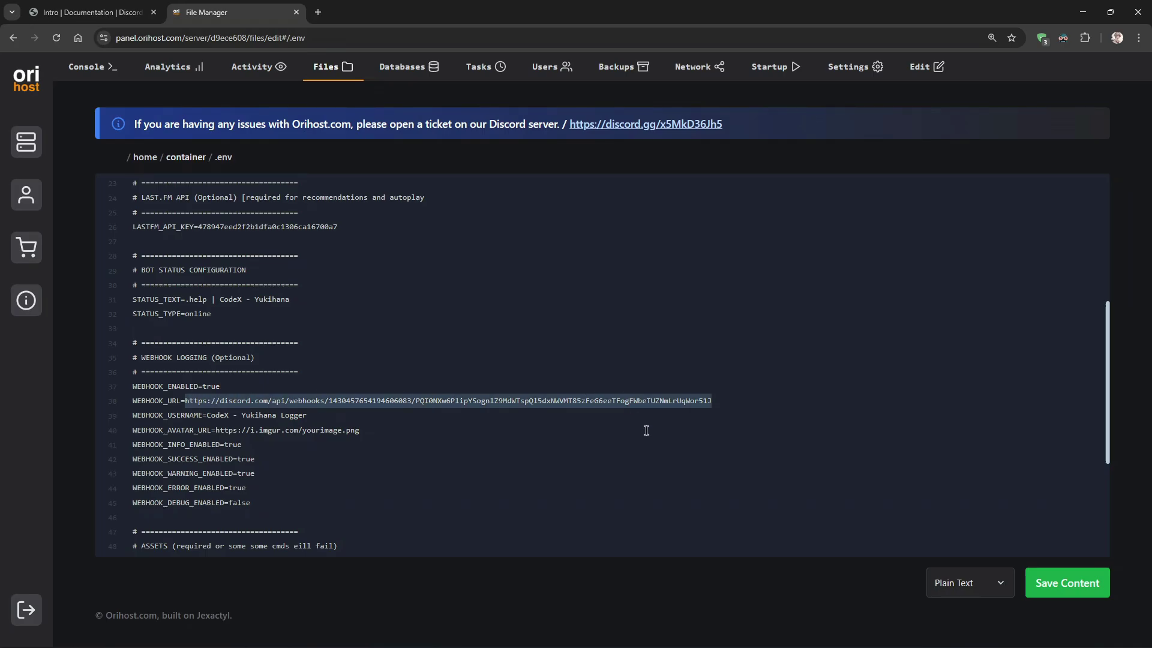
key("ctrl+v")
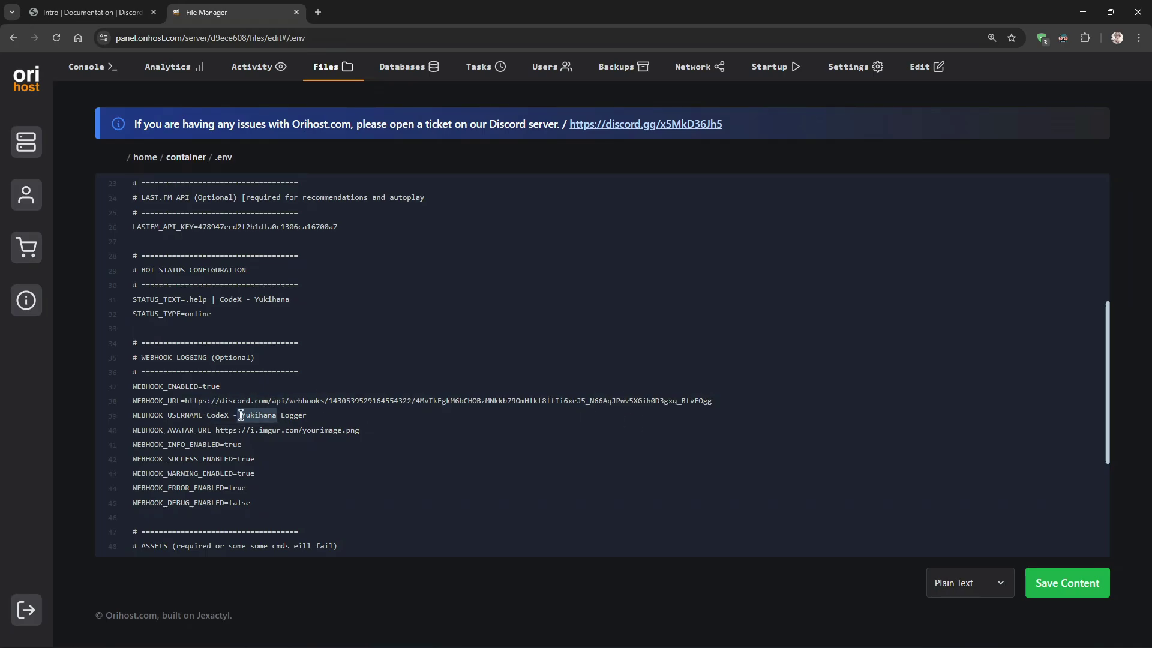
- Look over the remaining webhook, asset and environment settings in the .env file and save its content
left_click_drag(211, 432, 398, 436)
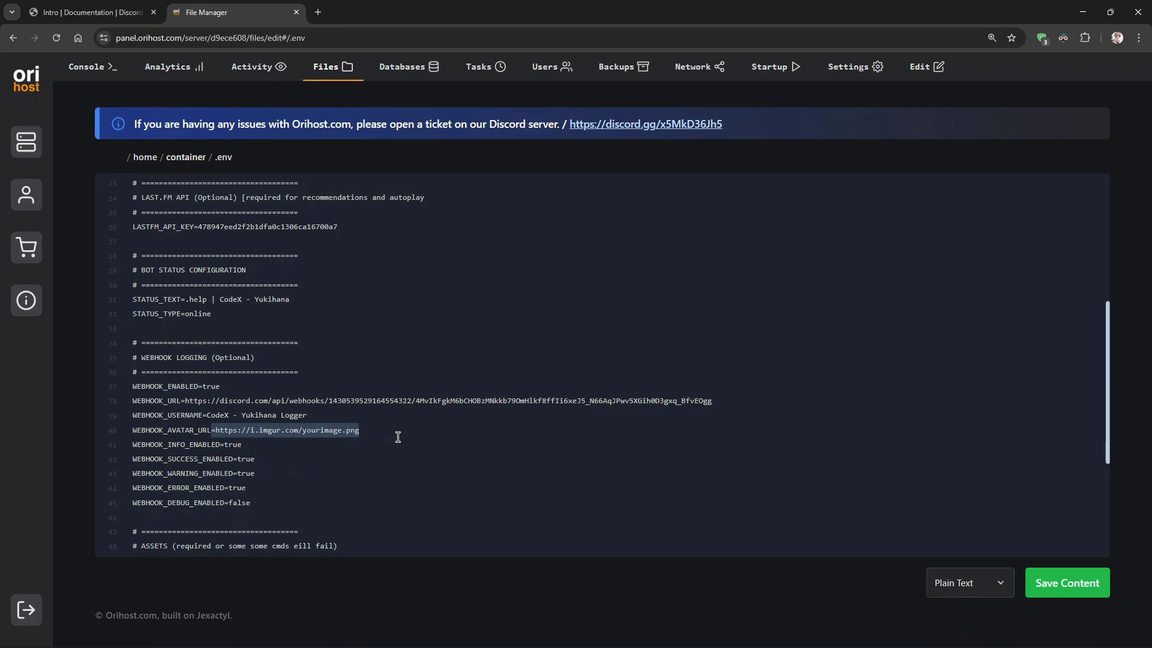
left_click(422, 435)
scroll(473, 449, "down", 4)
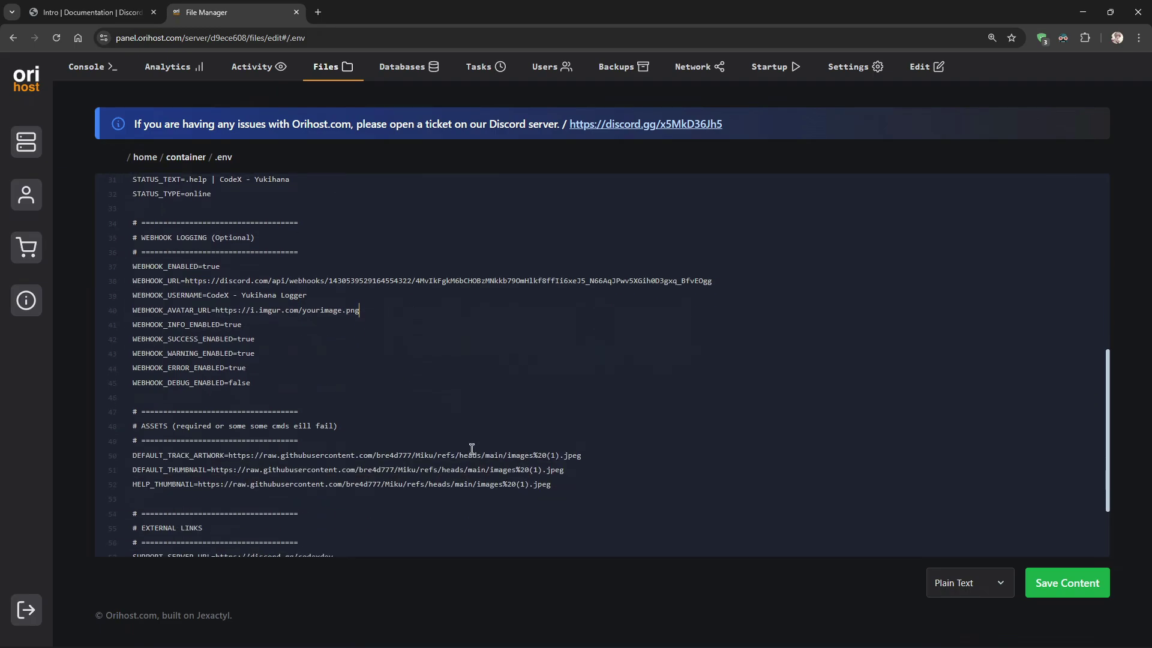
left_click(1051, 582)
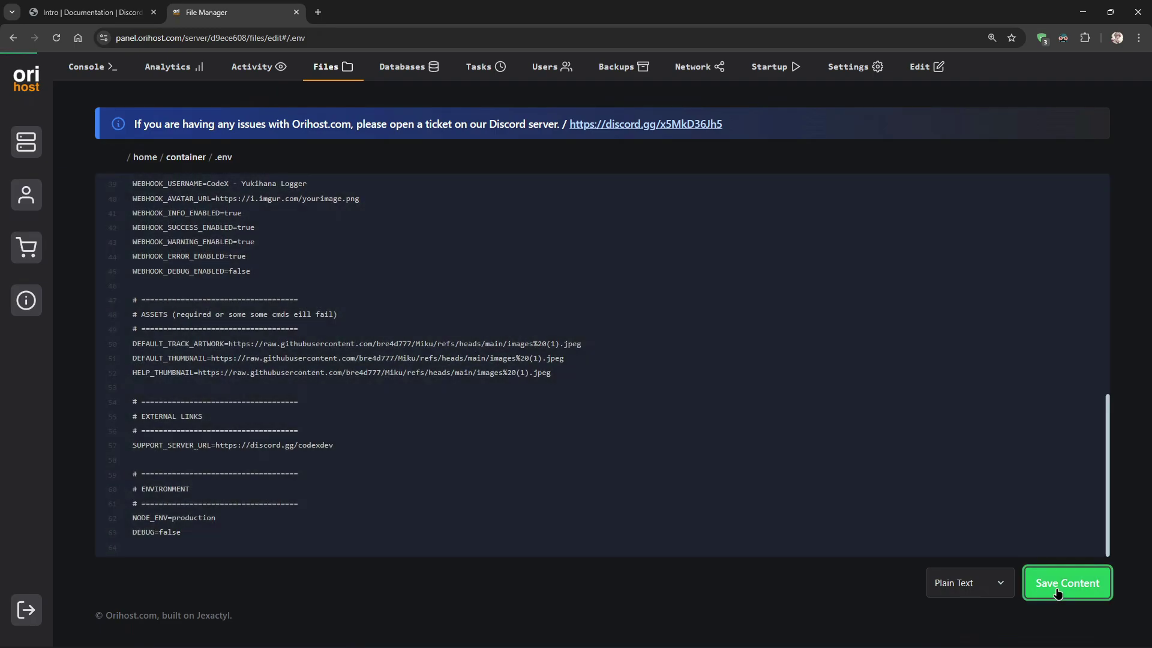
- In the server's startup settings, select the NodeJS v20 Docker image and set the startup script to "npm i"
left_click(859, 74)
left_click(770, 66)
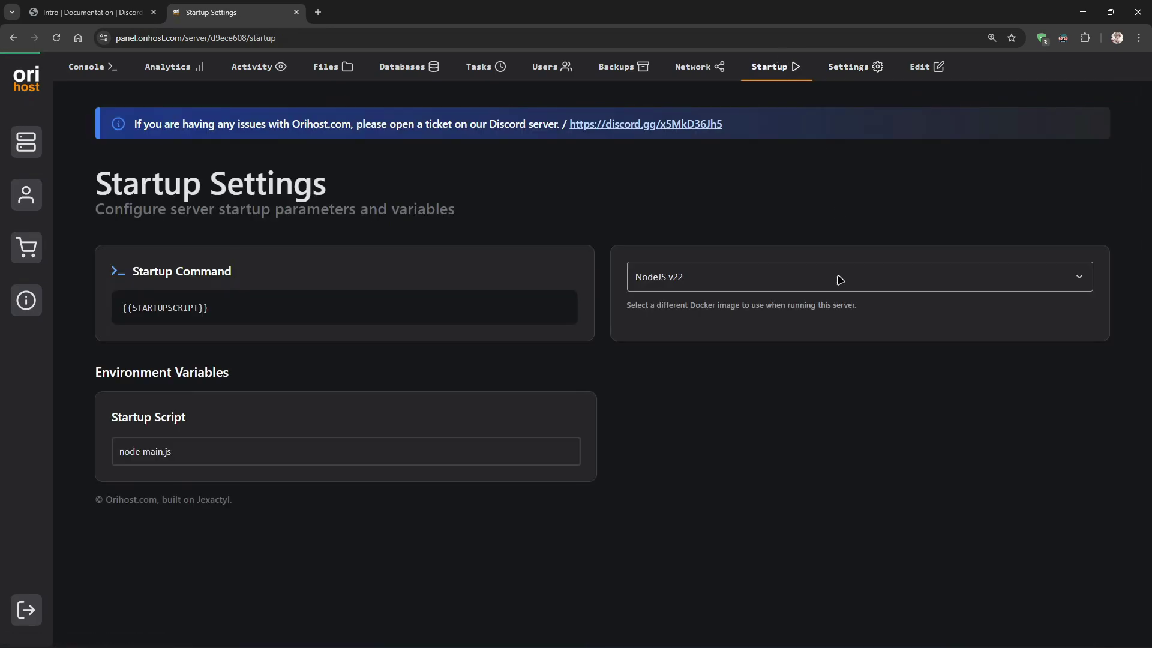
left_click(838, 277)
left_click(735, 332)
key("Tab")
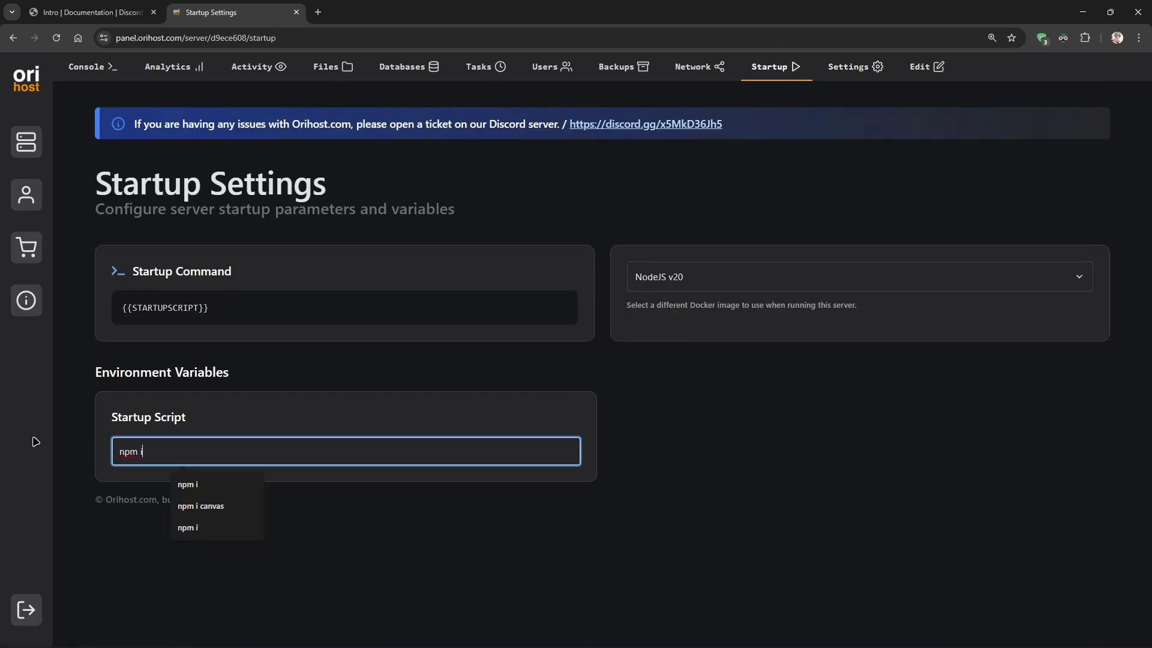
left_click(362, 375)
- Start the server from its console so that the npm packages get installed
left_click(90, 67)
left_click(884, 161)
scroll(854, 224, "down", 1)
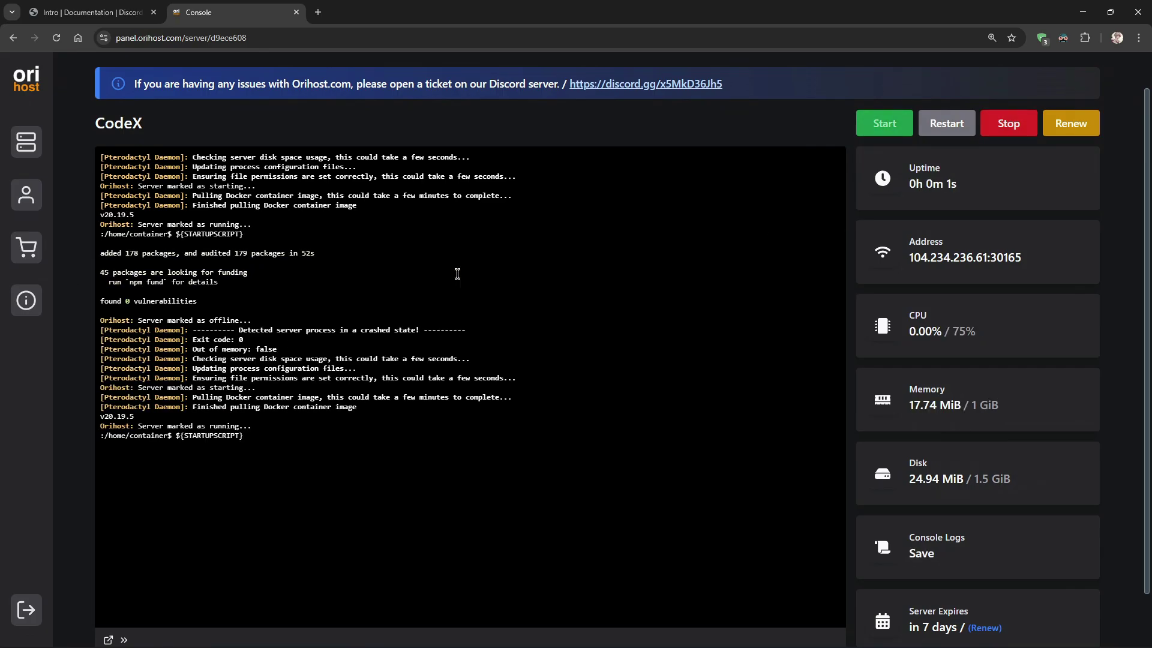
- Replace the startup script in the server's startup settings with "node src/shard.js"
scroll(457, 273, "up", 1)
left_click(774, 68)
left_click_drag(226, 458, 114, 453)
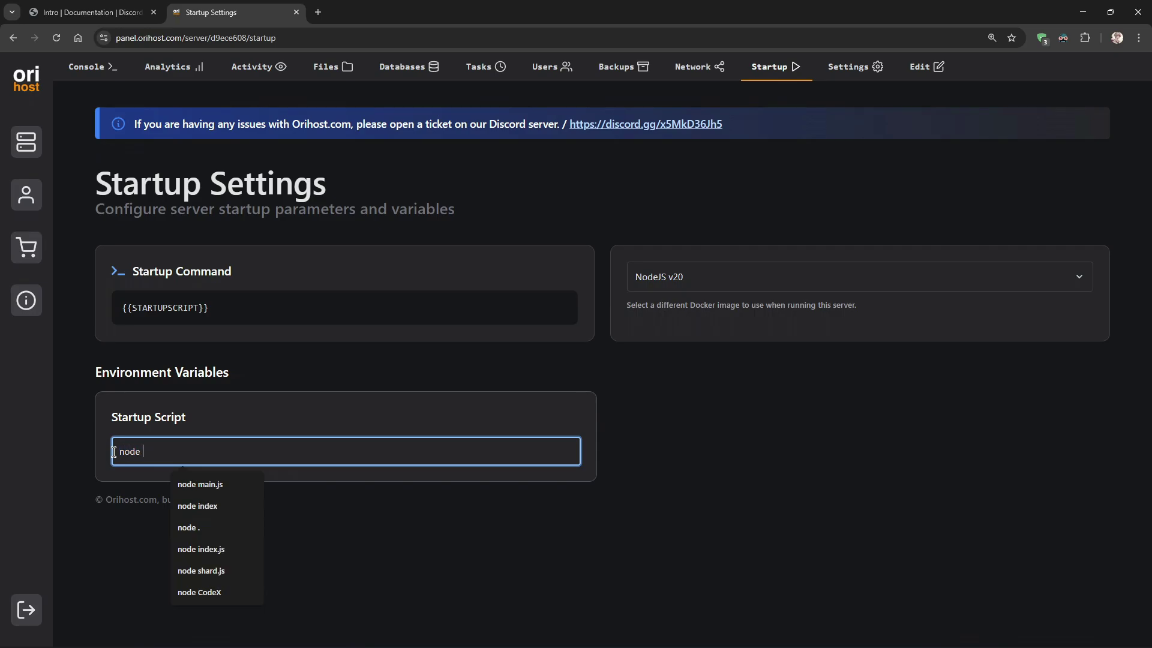
type("node src/shard.js")
left_click(207, 505)
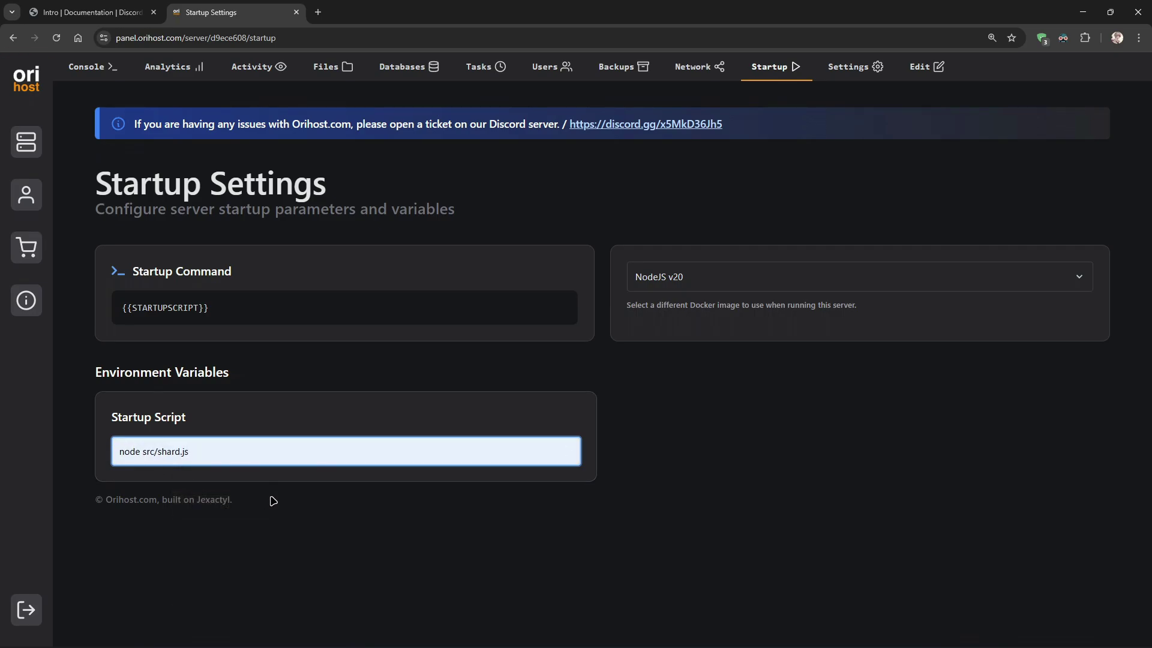
- Start the CodeX server from its console to launch the bot
left_click(96, 68)
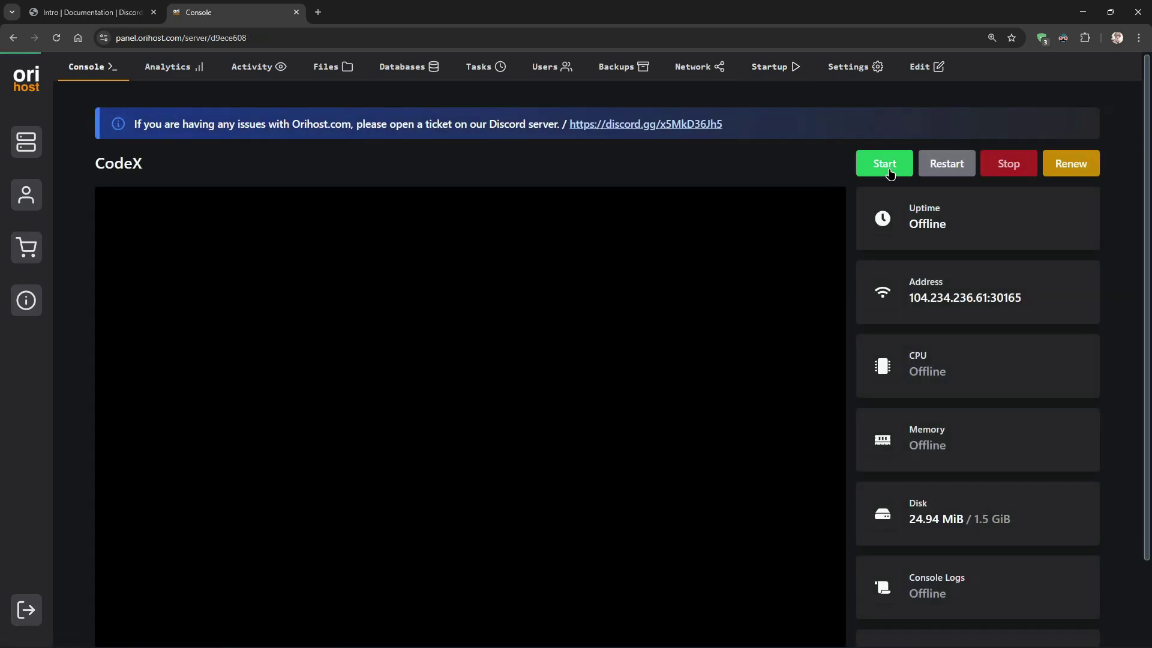
left_click(884, 163)
scroll(858, 207, "down", 1)
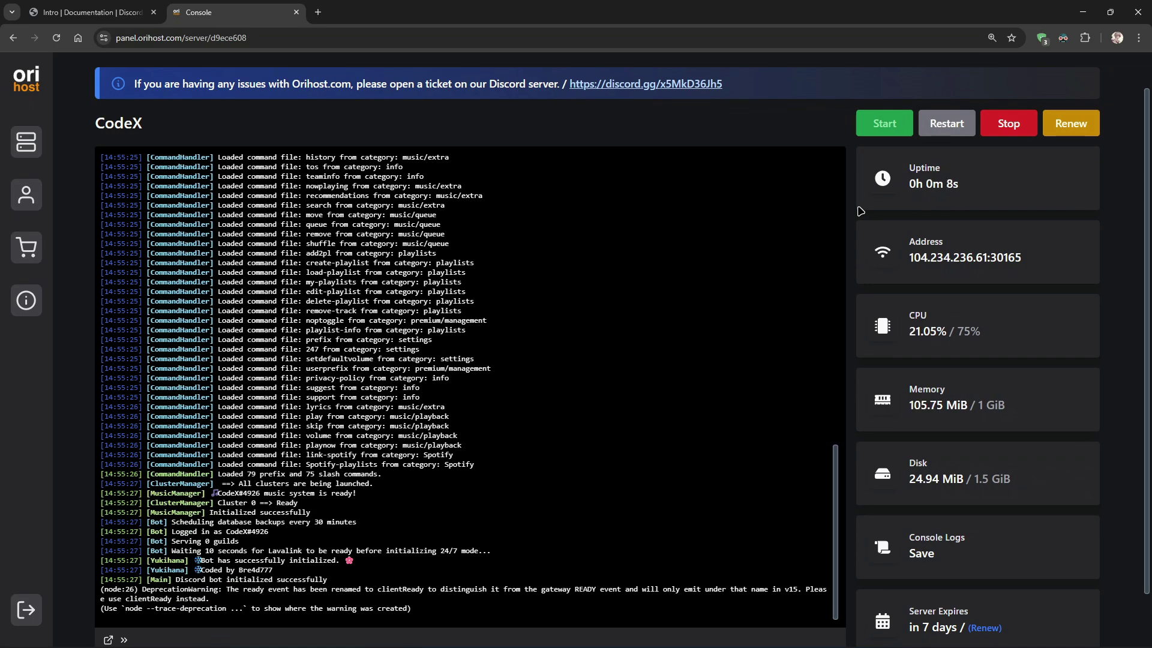
- Enlarge the console view and examine the log lines on the bot's login, initialization and Lavalink connection
left_click_drag(404, 607, 93, 515)
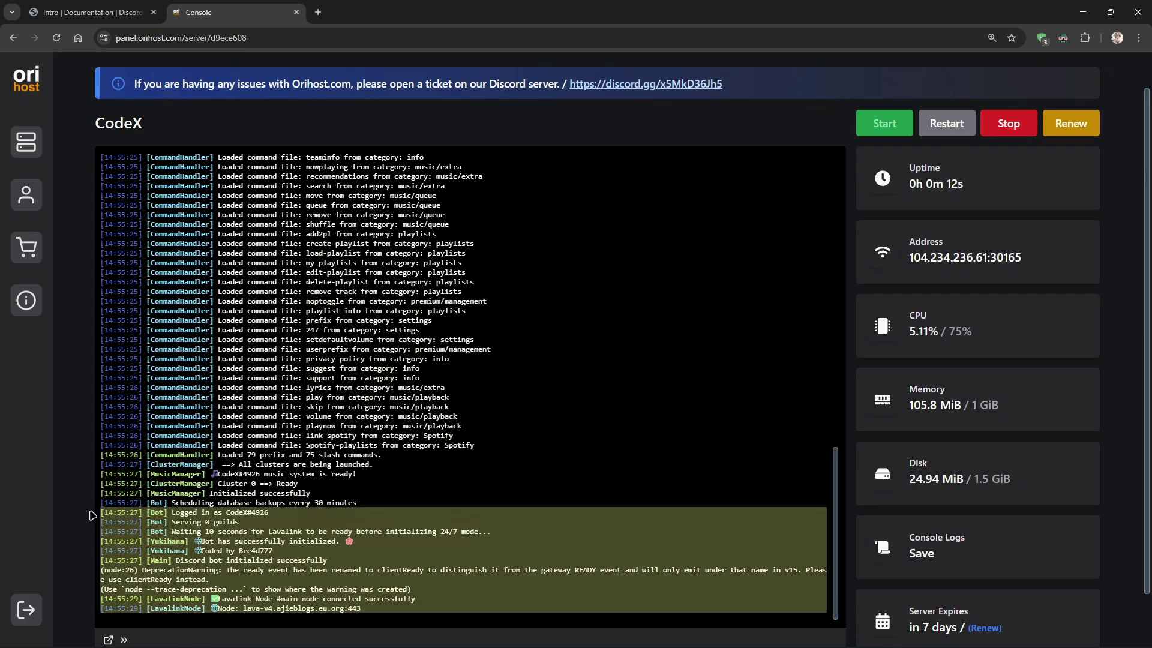
scroll(336, 490, "up", 1)
key("ctrl+plus")
scroll(798, 375, "down", 3)
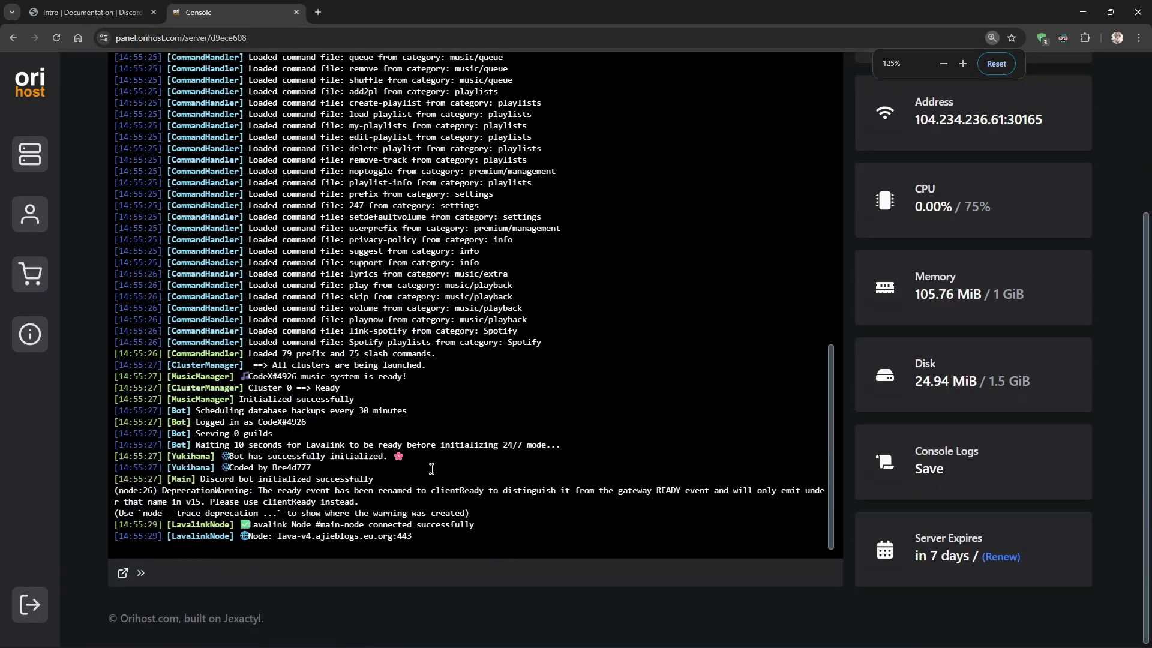
left_click_drag(307, 376, 197, 375)
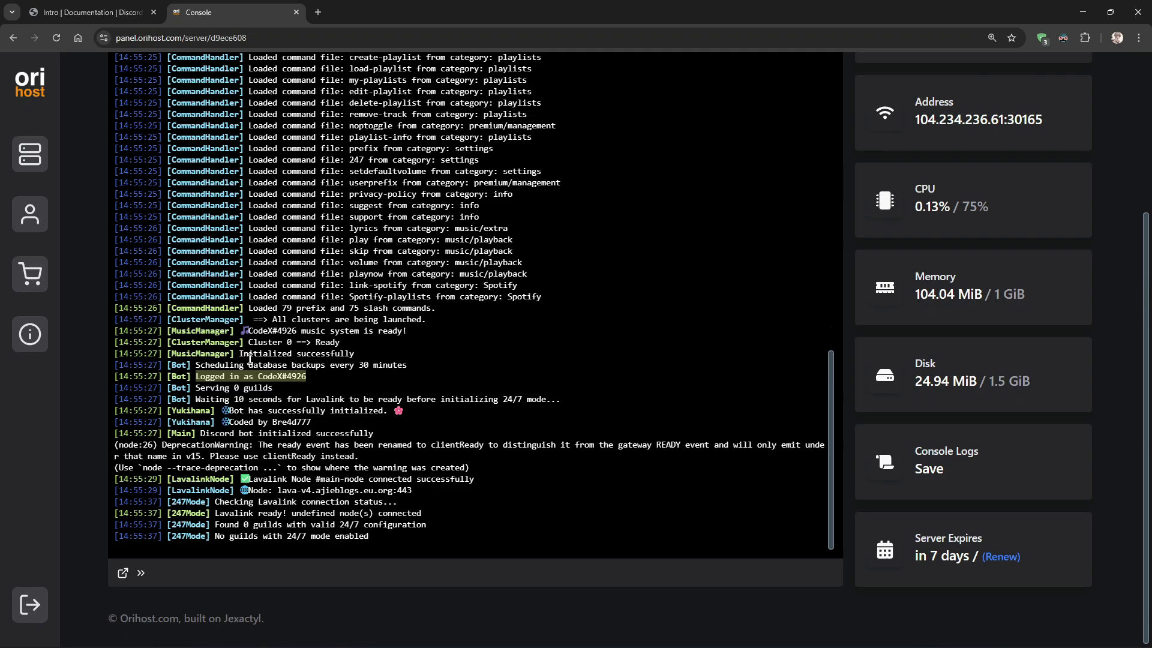
left_click_drag(298, 340, 249, 331)
left_click(248, 331)
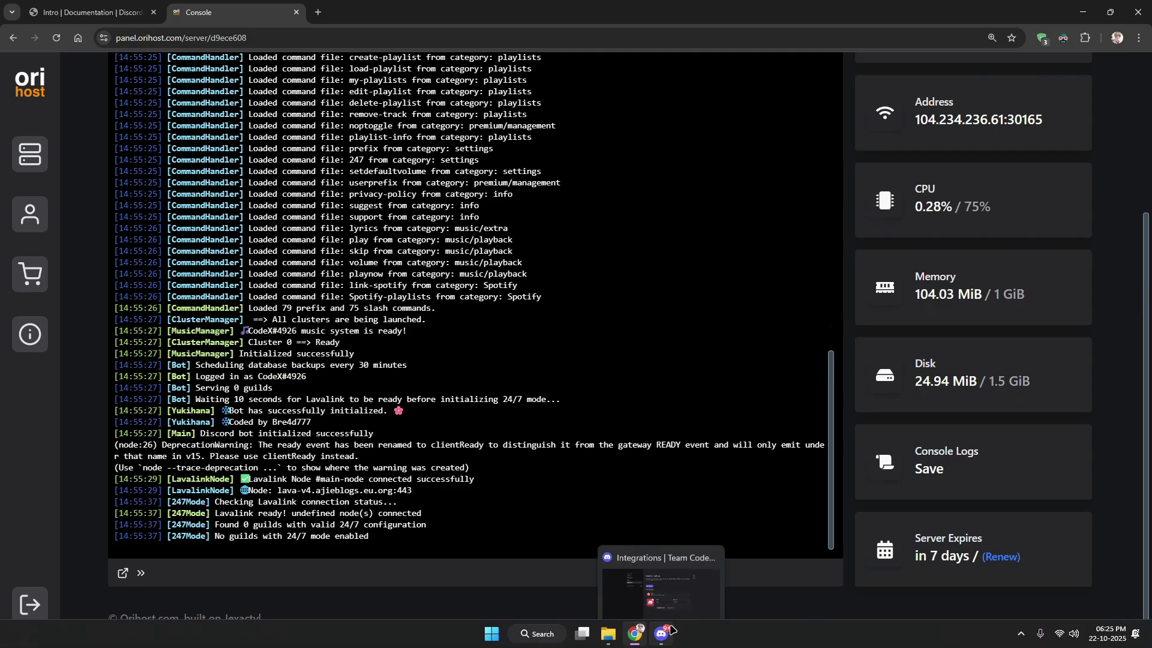
- In the Discord Developer Portal, generate and copy an invite URL with the applications.commands and bot scopes and the Administrator permission
left_click(90, 12)
scroll(470, 342, "down", 5)
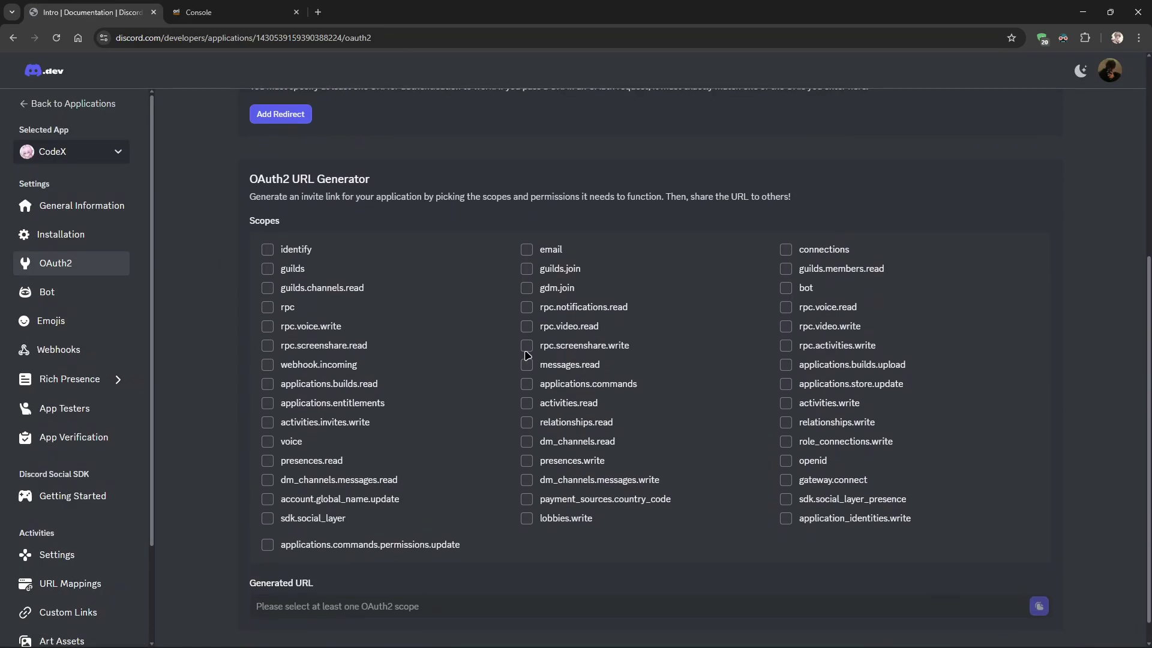
left_click(566, 384)
left_click(785, 288)
scroll(471, 342, "down", 4)
left_click(273, 385)
scroll(831, 363, "down", 2)
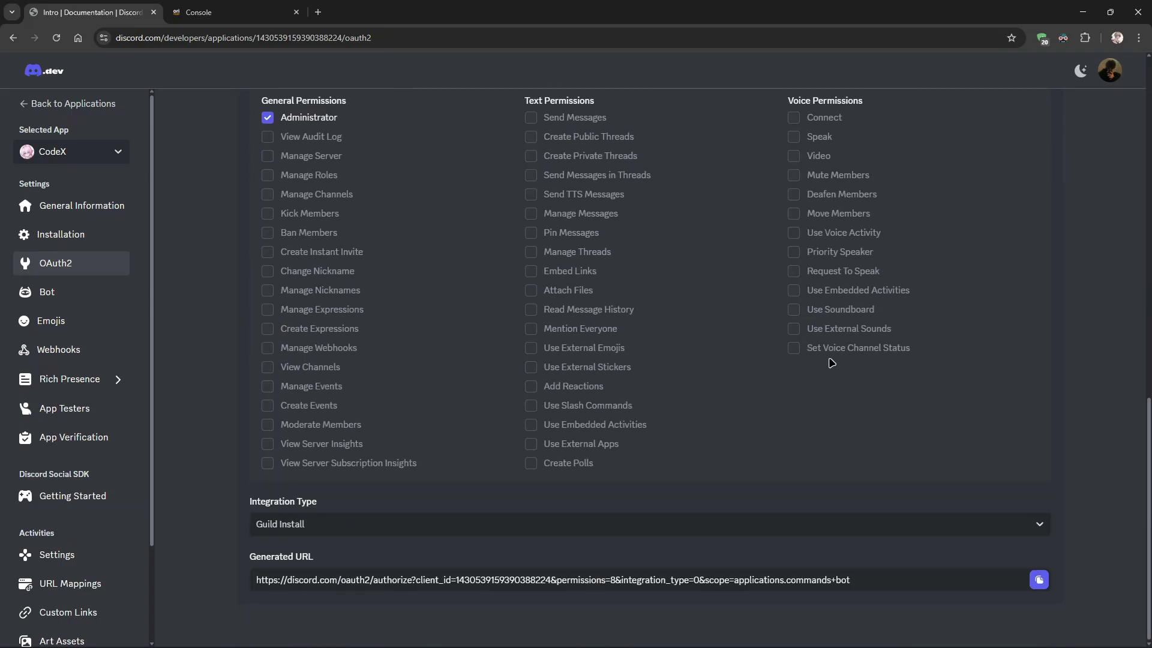
- Switch to Discord, close the integration settings and review the webhook log messages in Team CodeX's #video channel
left_click(663, 633)
key("Escape")
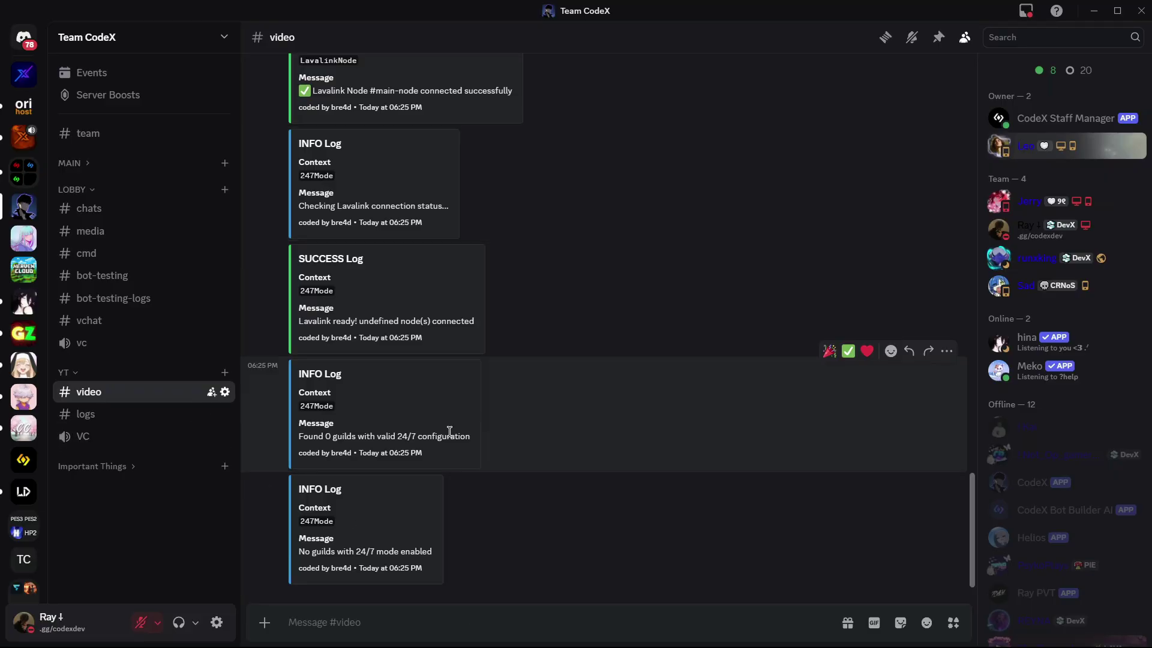
scroll(359, 560, "up", 15)
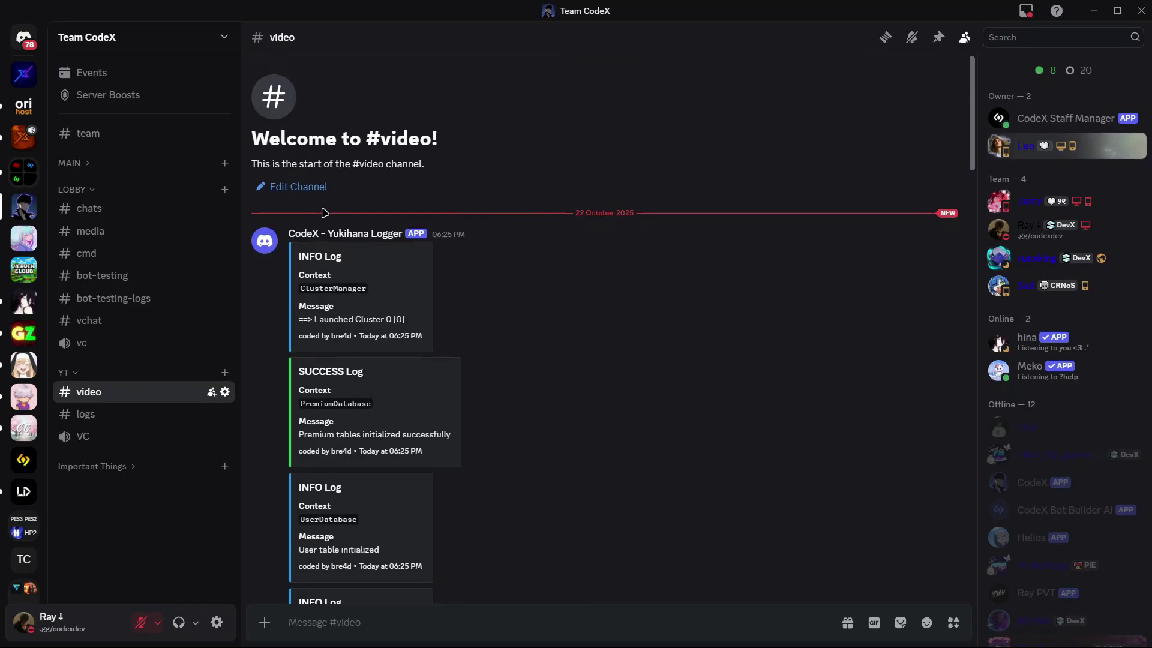
left_click_drag(293, 249, 474, 490)
scroll(498, 492, "down", 15)
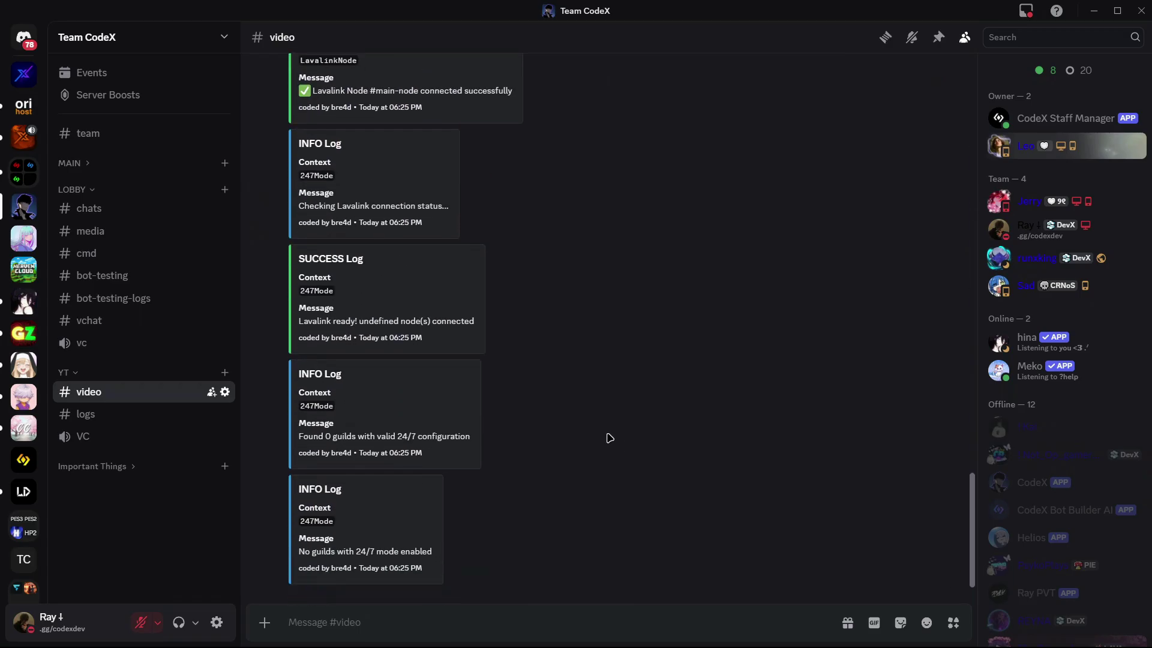
- Create a text channel named yt in Team CodeX's YT category and place it directly below video
left_click(225, 372)
type("yt")
left_click(717, 487)
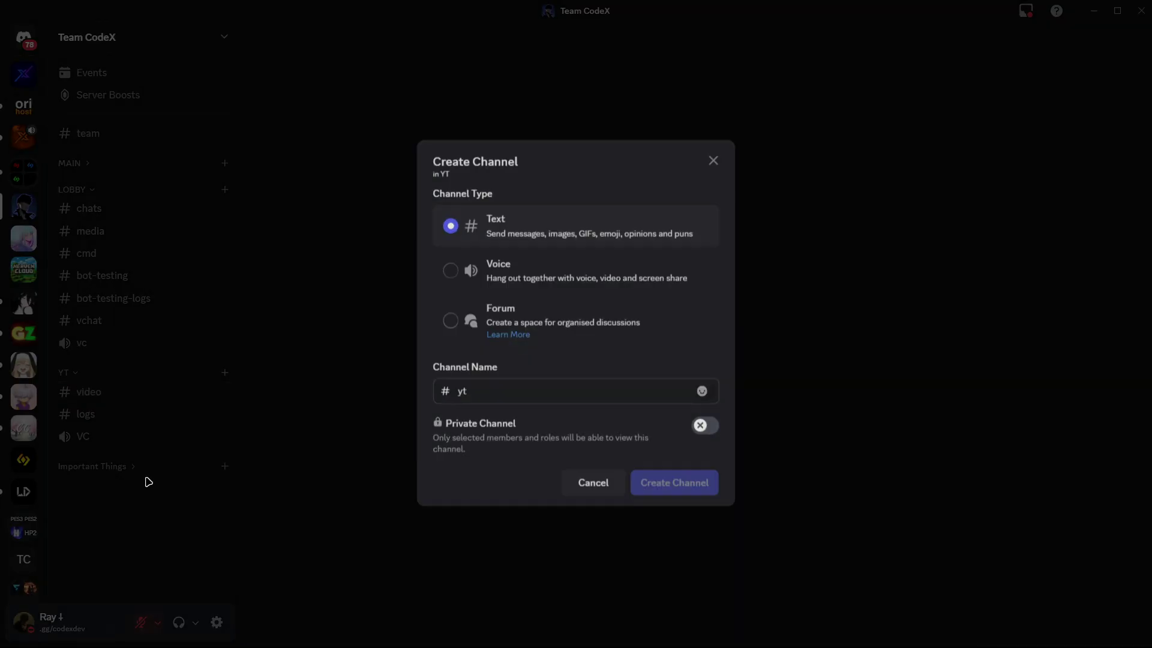
left_click_drag(114, 436, 109, 425)
- Paste the copied bot invite URL into the #yt channel and send it
left_click(458, 618)
key("ctrl+v")
key("Return")
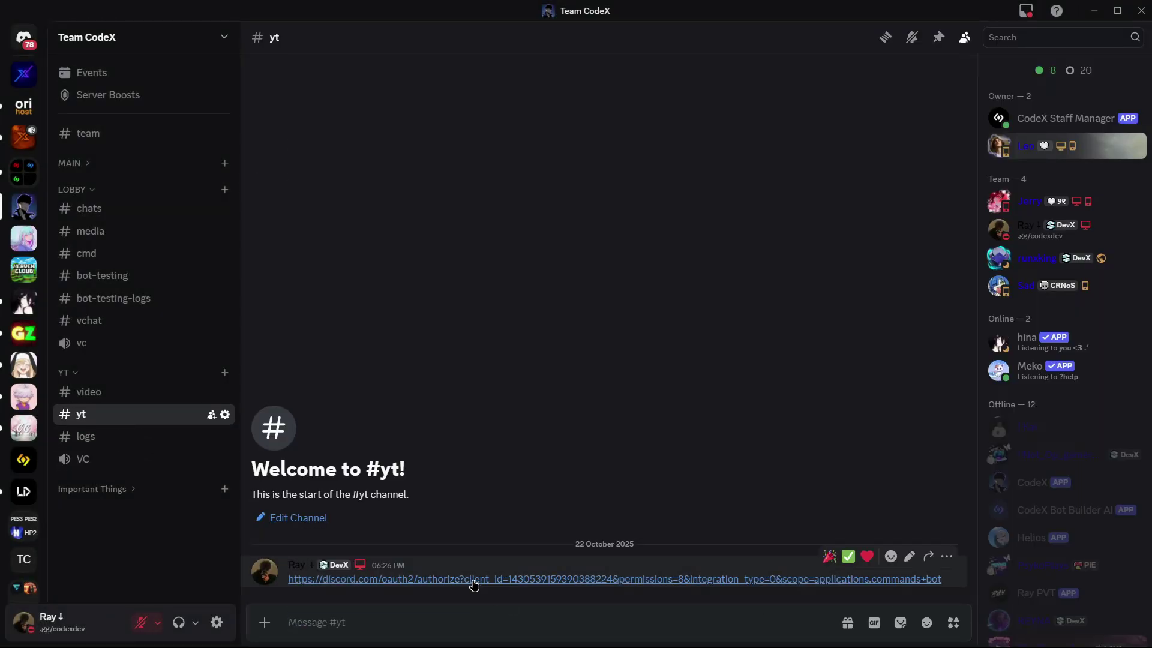
- Follow the sent invite link and authorise CodeX on Team CodeX with the Administrator permission
left_click(471, 580)
left_click(641, 515)
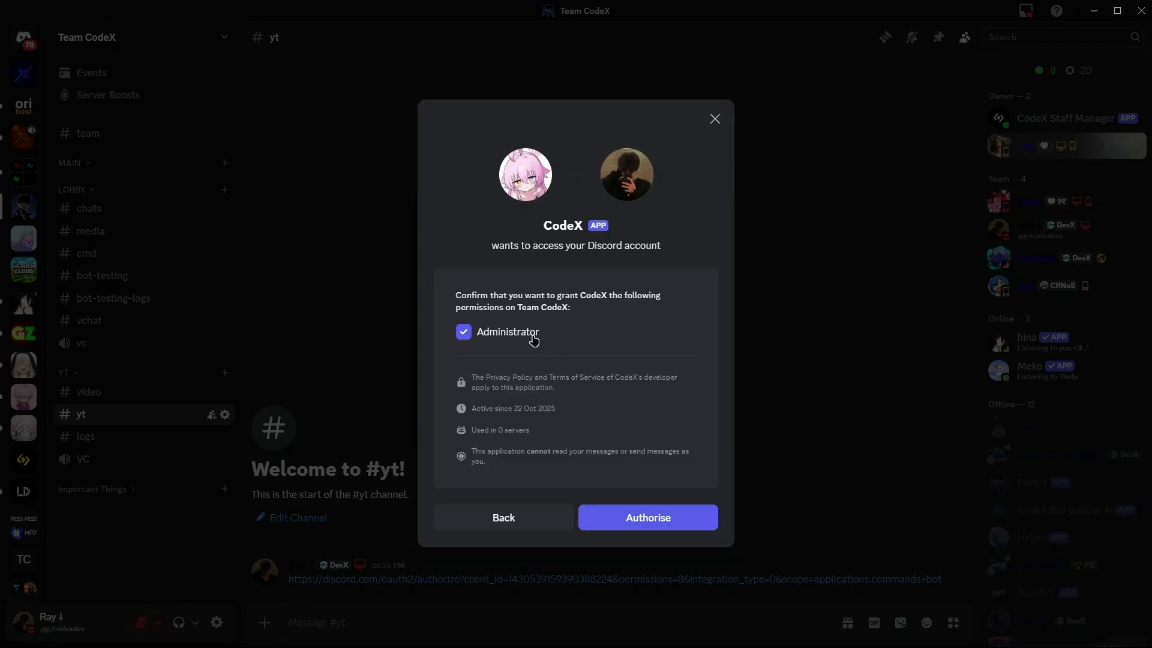
left_click(635, 528)
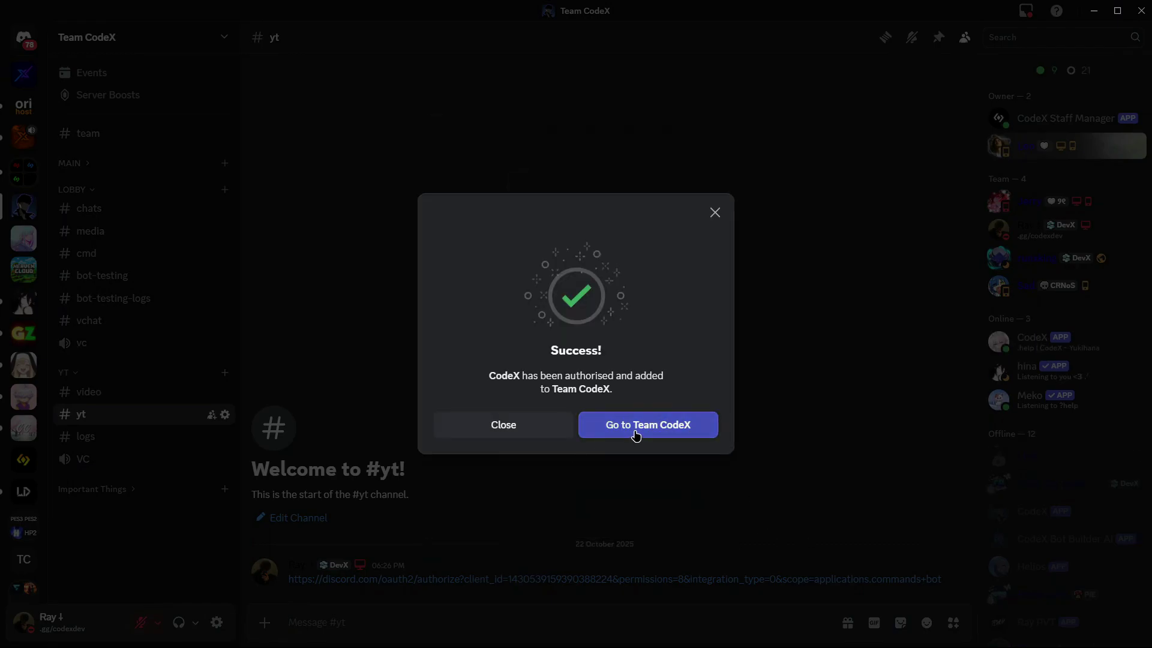
left_click(638, 436)
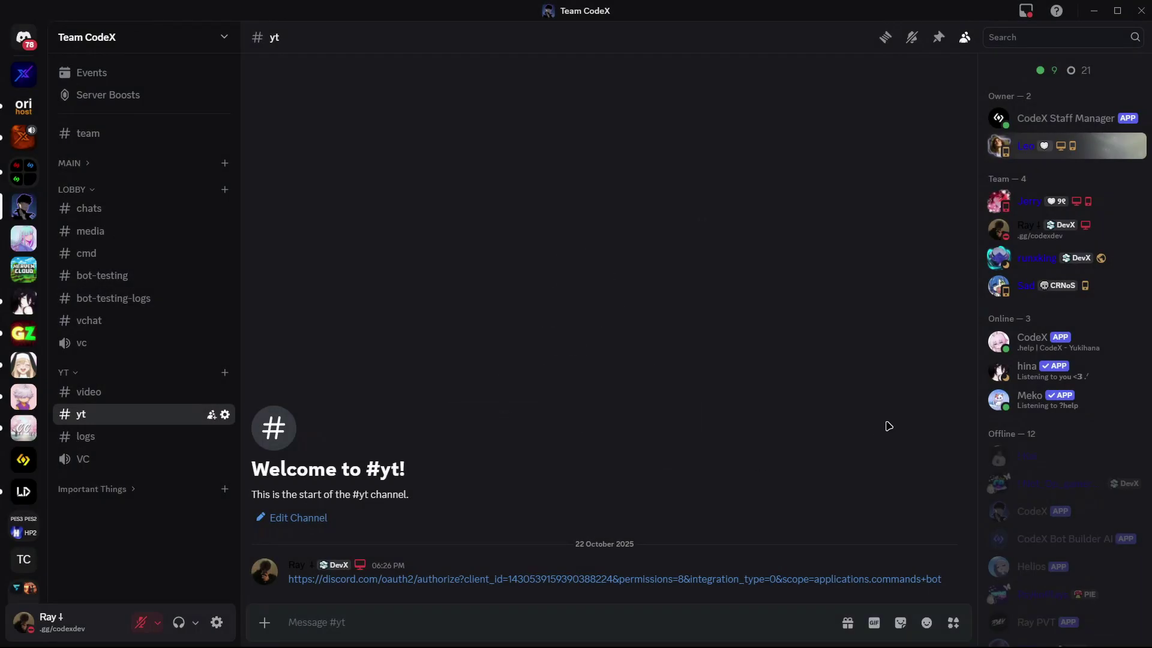
- Send a message in #yt that mentions the newly added CodeX bot to test its response
left_click(490, 609)
type("@co")
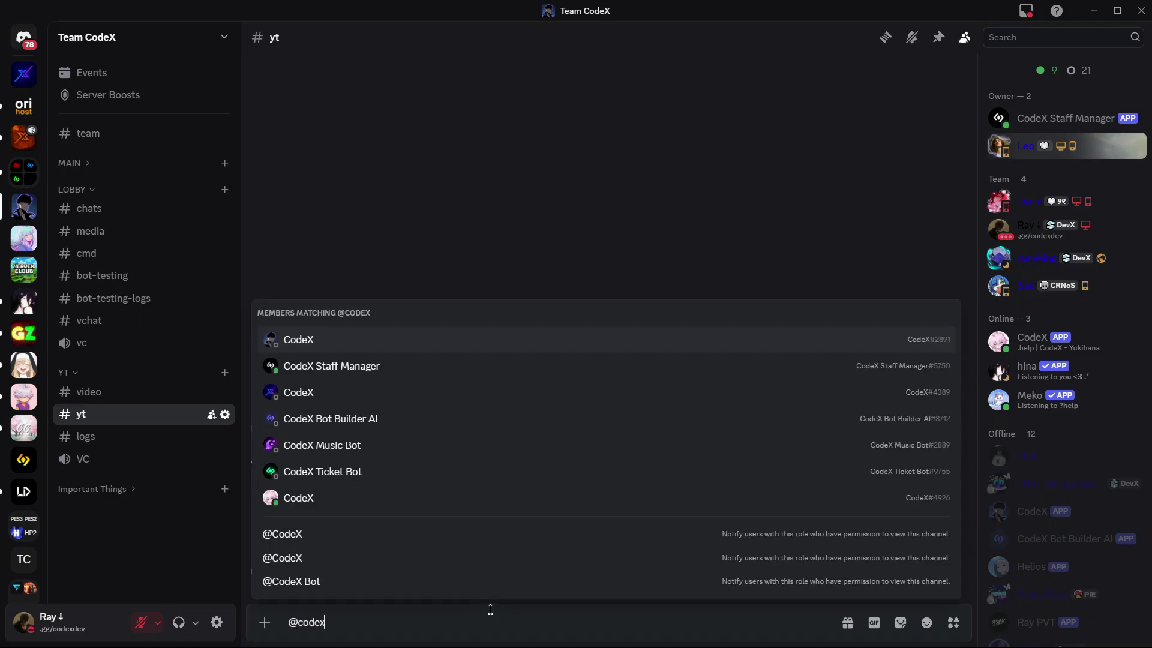
type("dex")
key("Return")
key("Return")
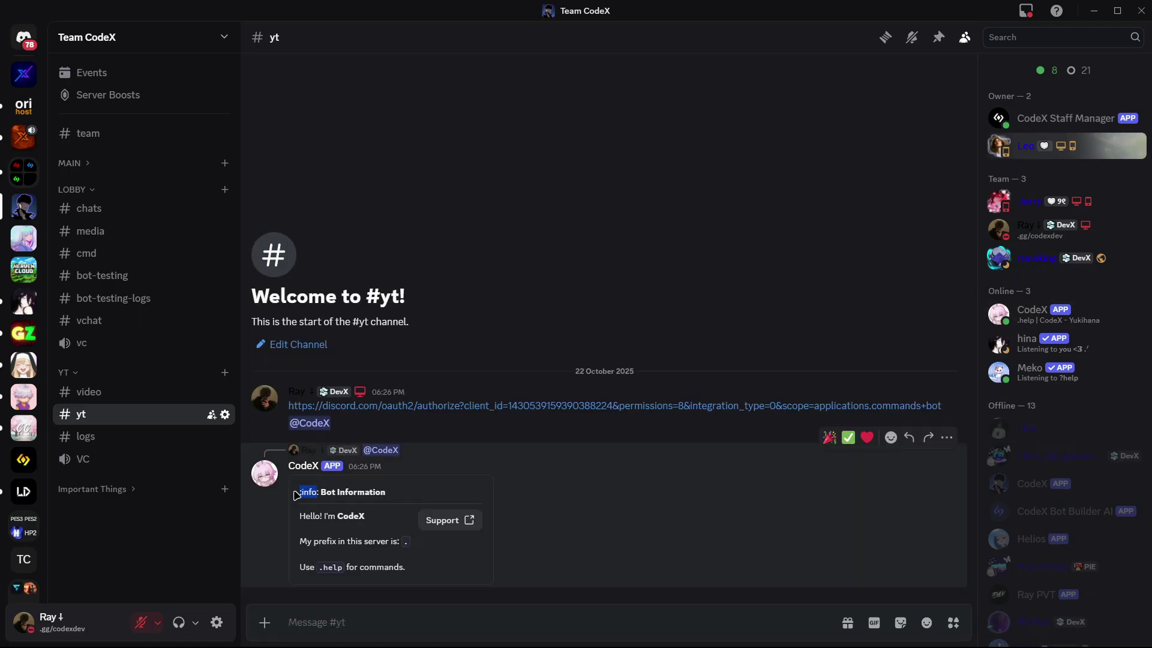
- Switch to the Discord Developer Portal, copy the application's client ID from the OAuth2 page and return to Discord
left_click(582, 635)
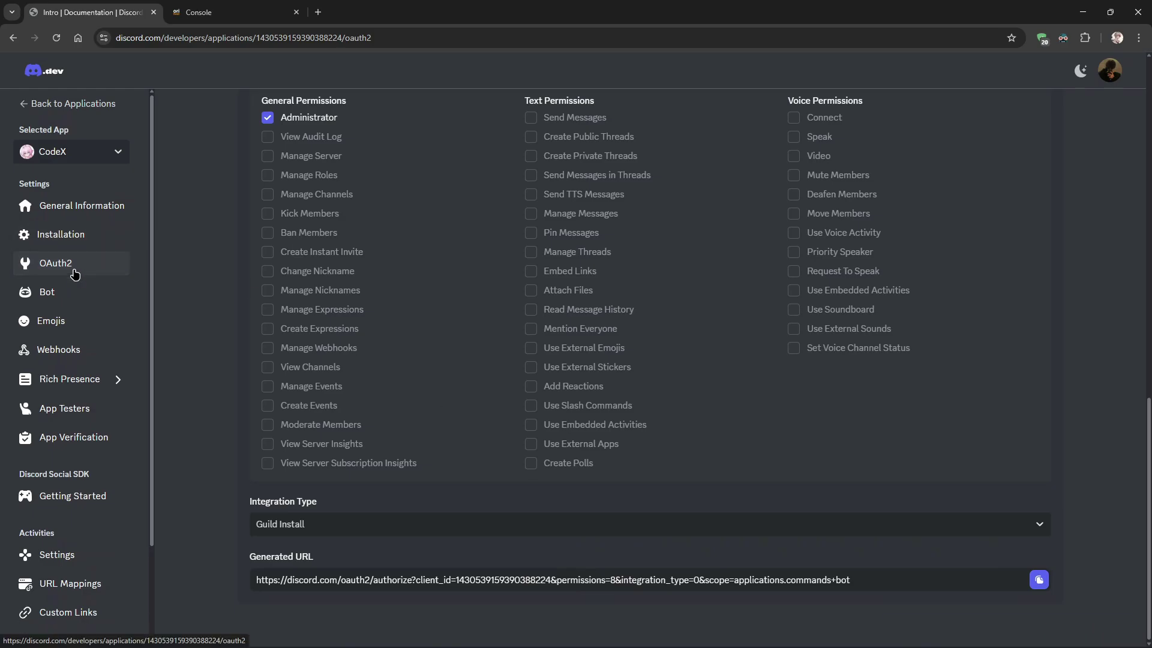
scroll(232, 280, "up", 10)
scroll(232, 280, "up", 5)
key("alt+Tab")
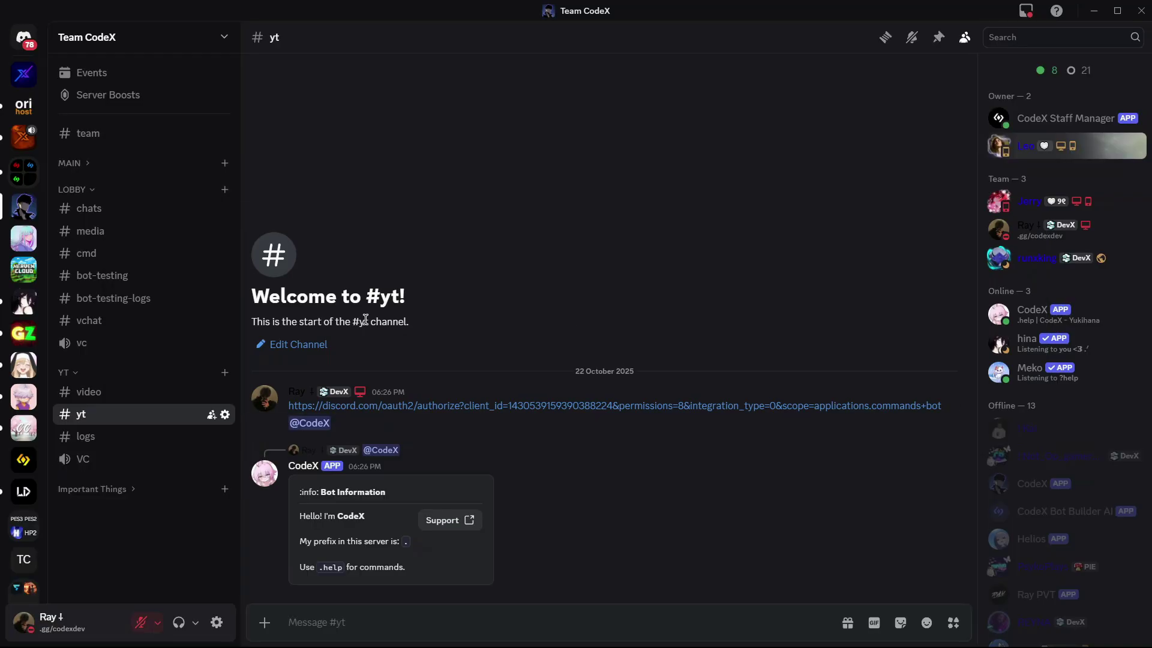
- In the cmd channel of the CodeX - Yukihana server, send the cxinvite command followed by the application's client ID
left_click(32, 73)
left_click(168, 249)
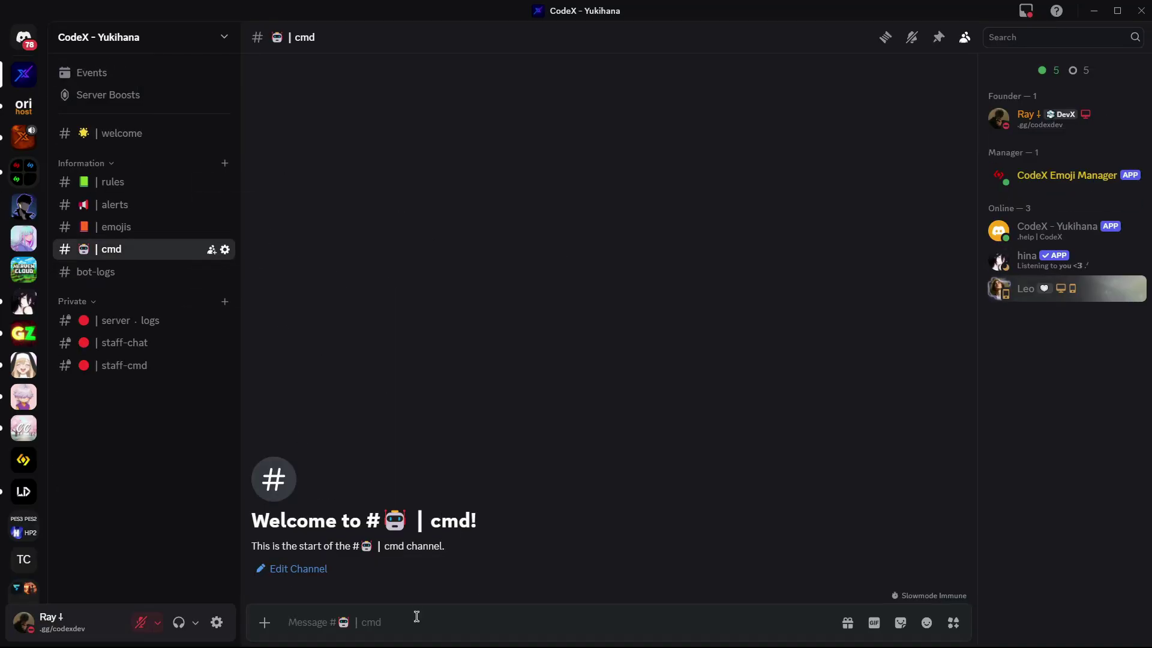
key("Return")
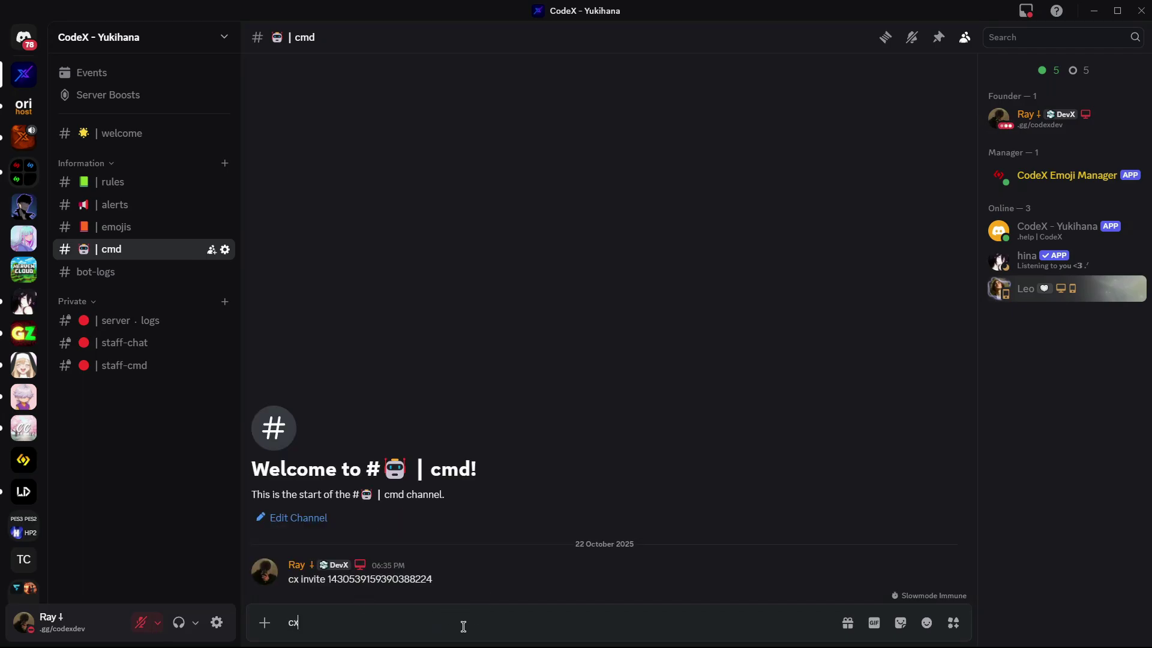
type("cxinvite")
key("ctrl+v")
key("Return")
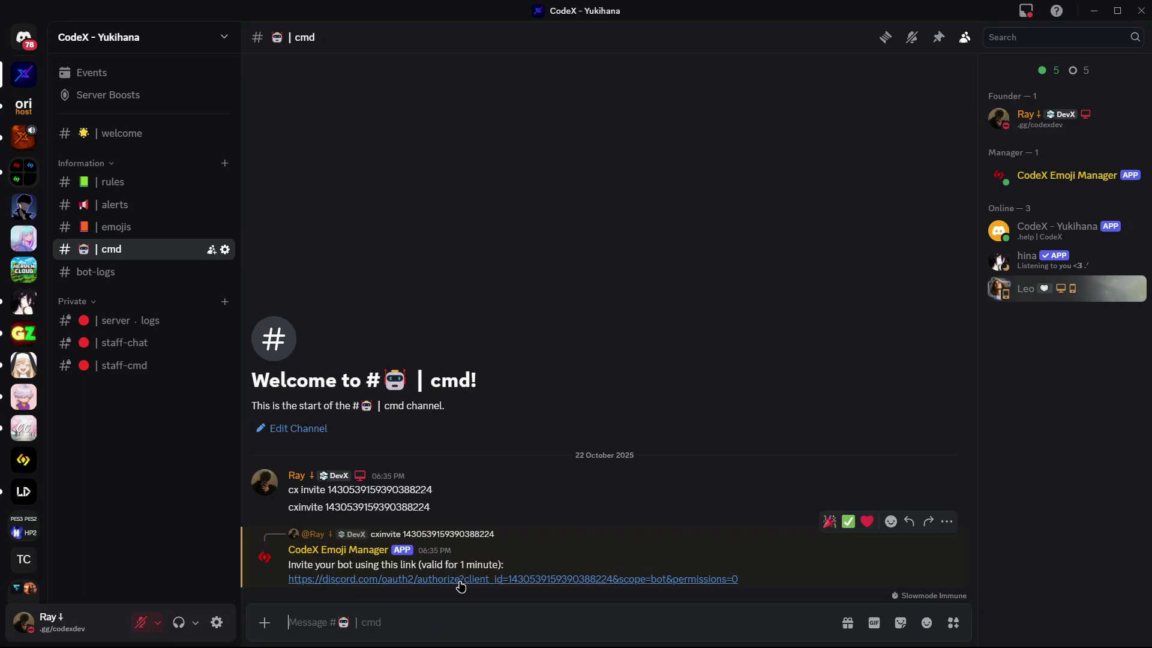
- Follow the CodeX Emoji Manager's invite link and authorise the bot on the CodeX - Yukihana server
left_click(511, 580)
scroll(652, 398, "down", 3)
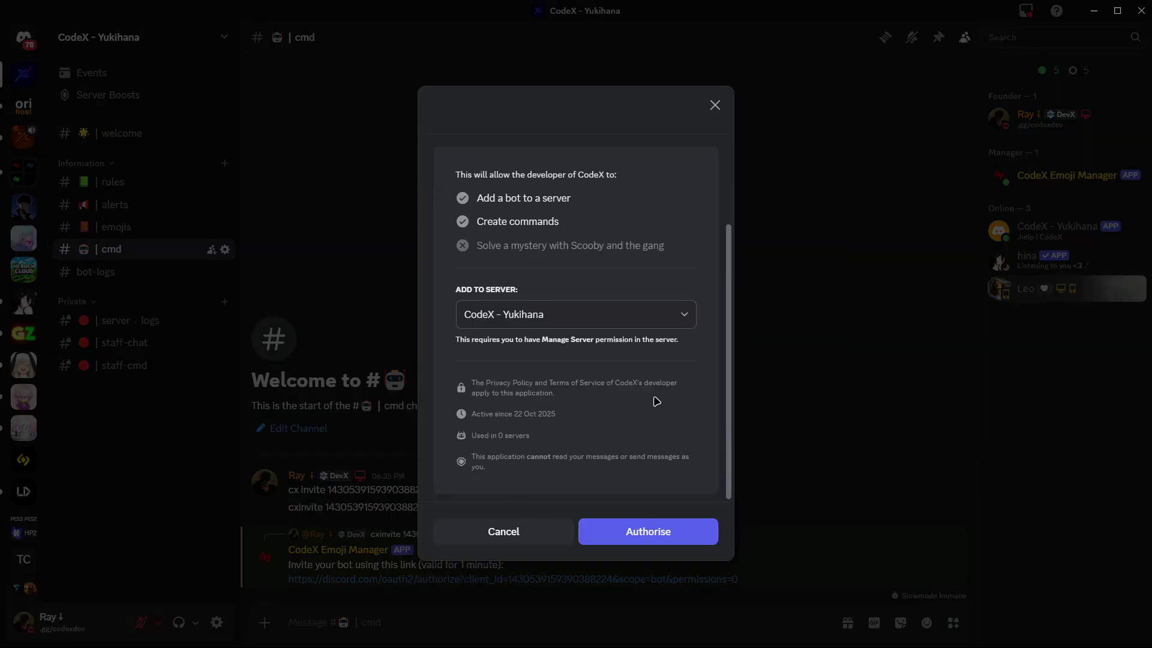
left_click(663, 535)
left_click(584, 437)
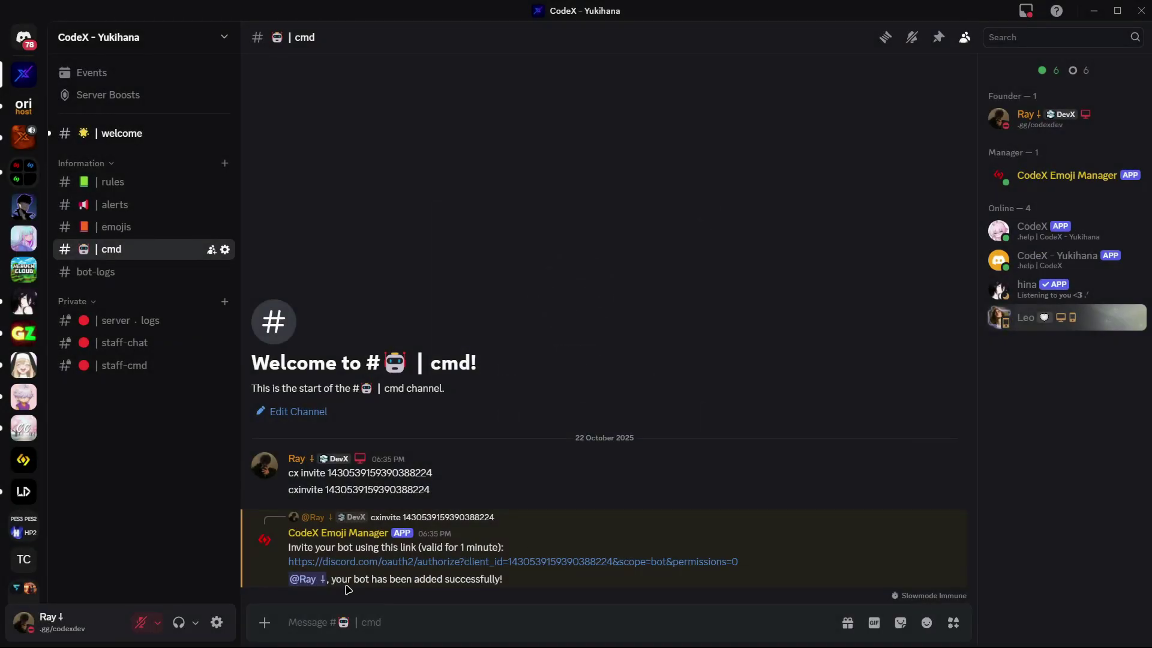
- Switch to the Orihost console in the browser and restart the CodeX server
key("alt+Tab")
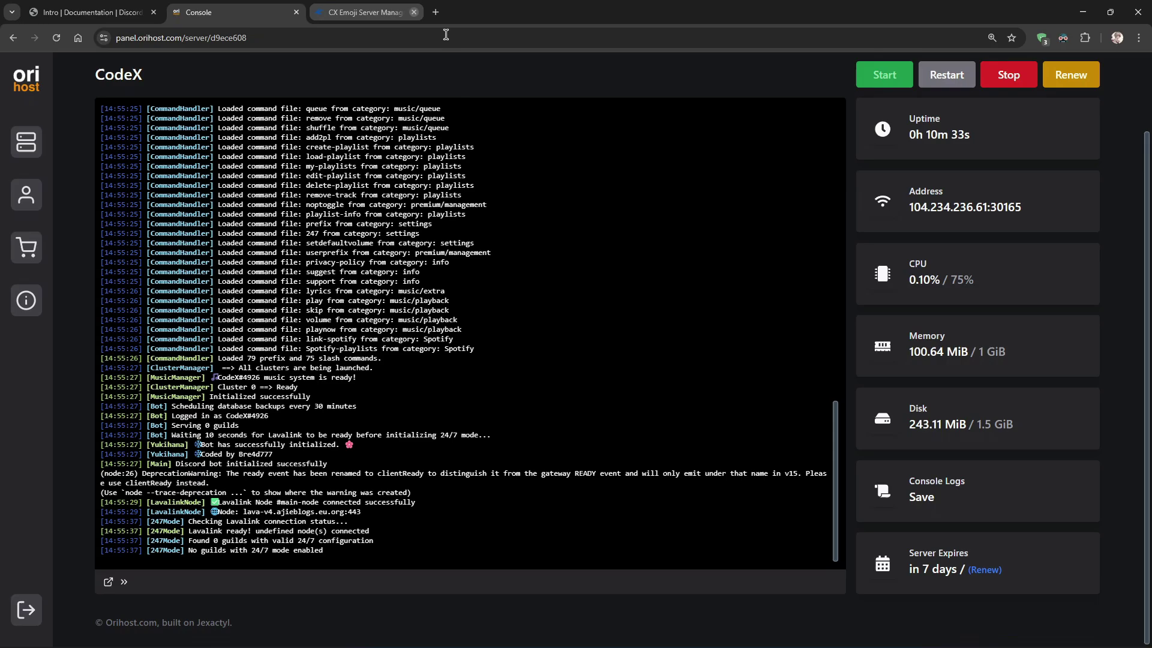
left_click(955, 72)
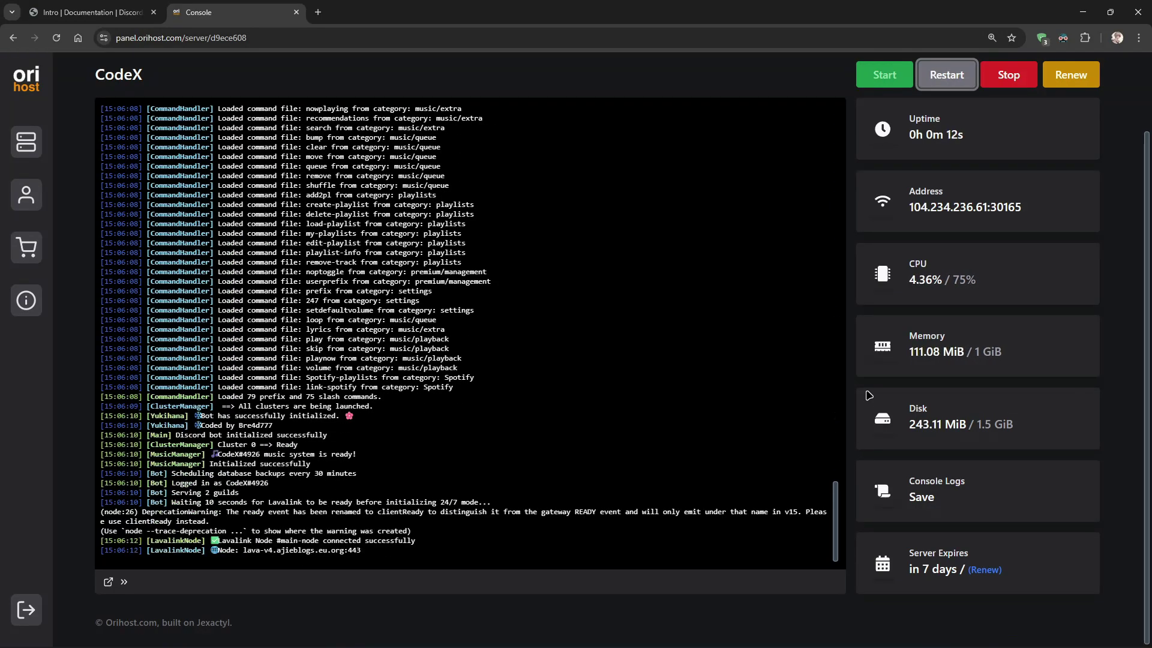
key("alt+Tab")
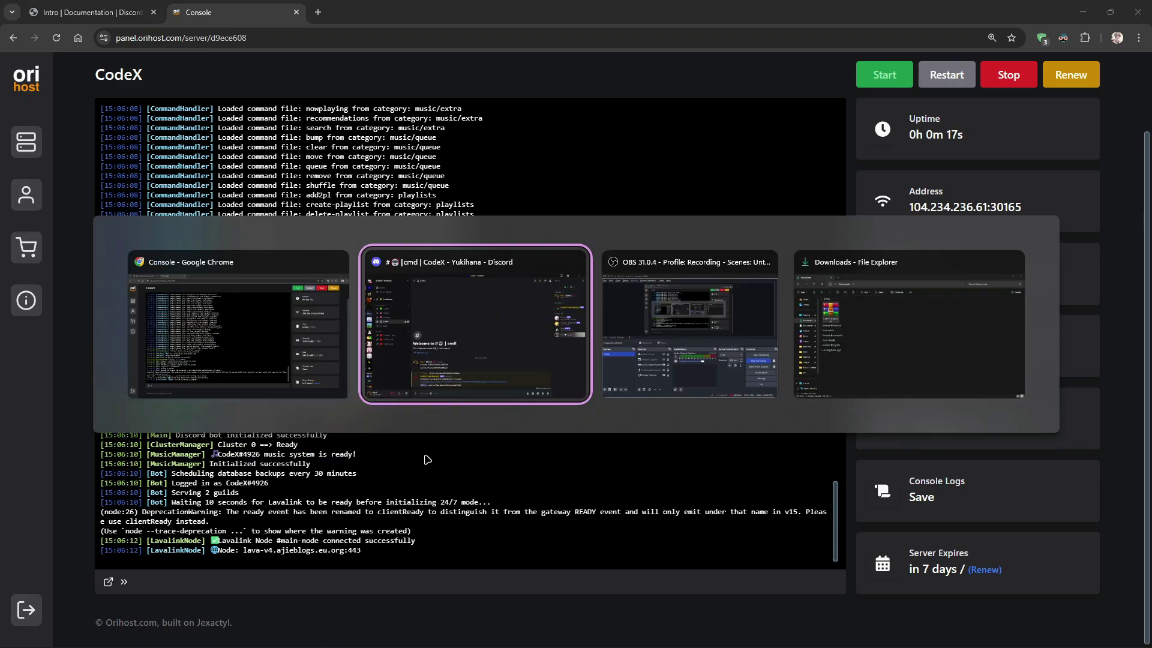
key("ctrl+alt+Up")
left_click(303, 466, "shift")
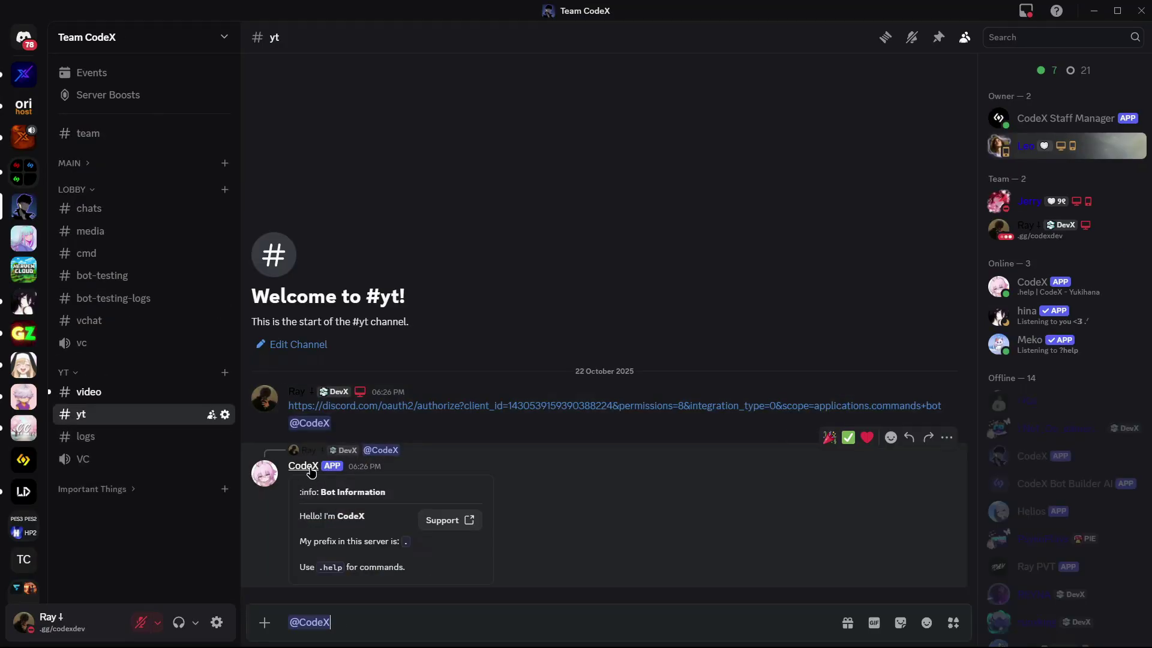
key("Return")
- Send the .help command to the CodeX bot in the yt channel
type(".p")
type("el")
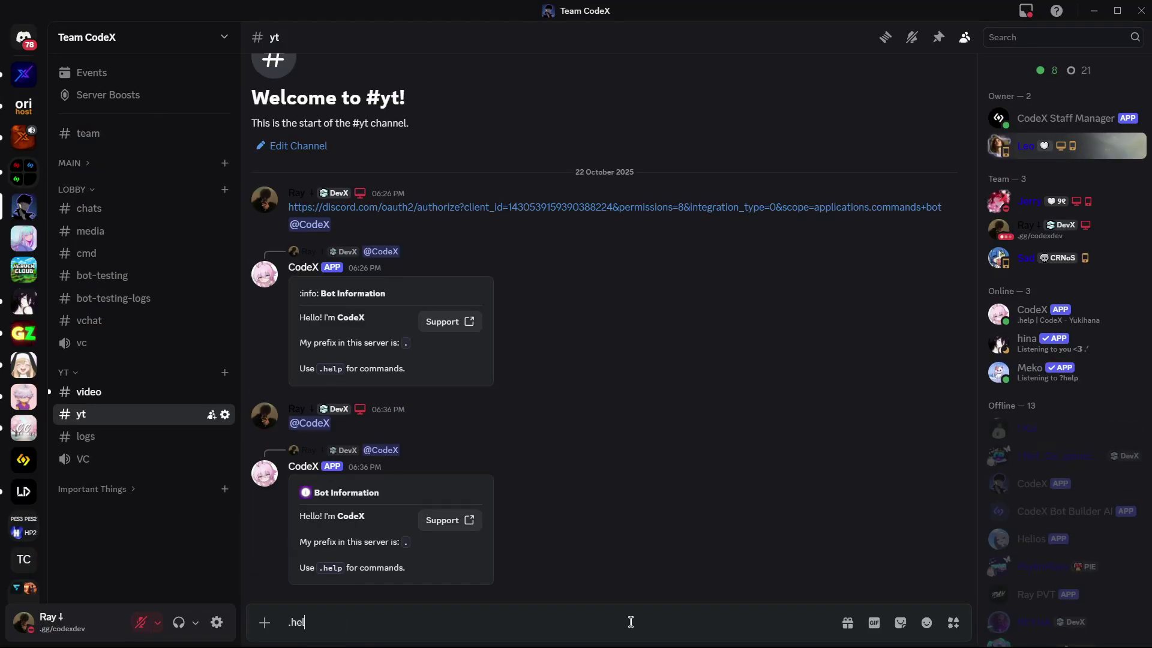
type("p")
key("Return")
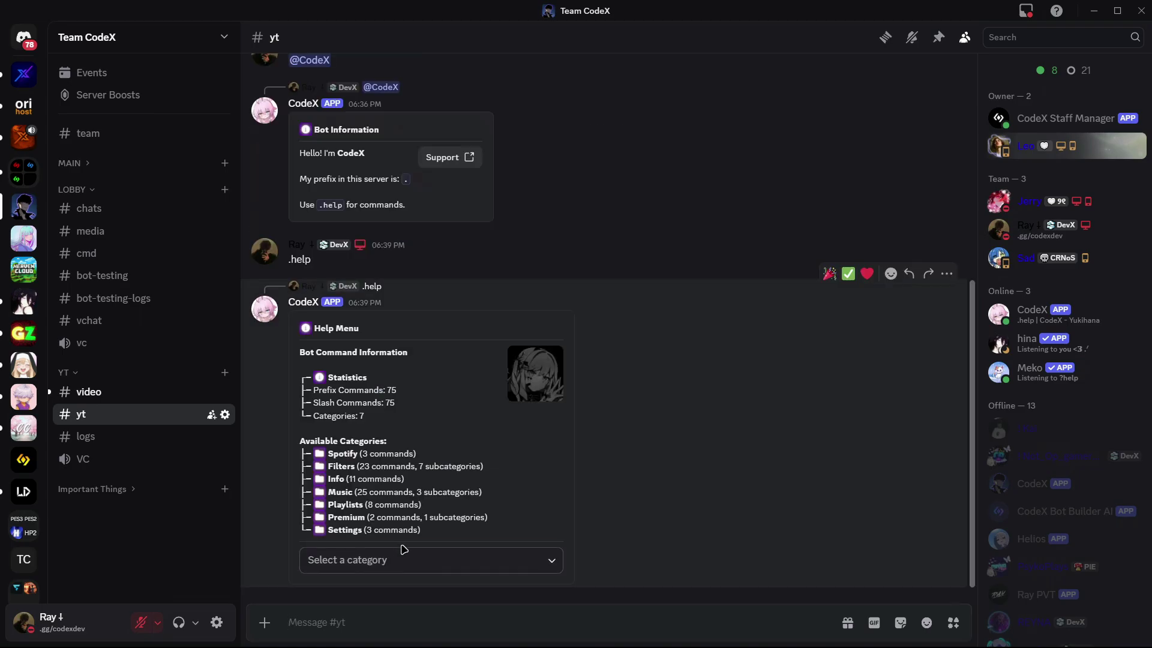
- Choose the Spotify category in the bot's help menu and look through its list of commands
left_click(412, 545)
left_click(376, 384)
left_click(432, 518)
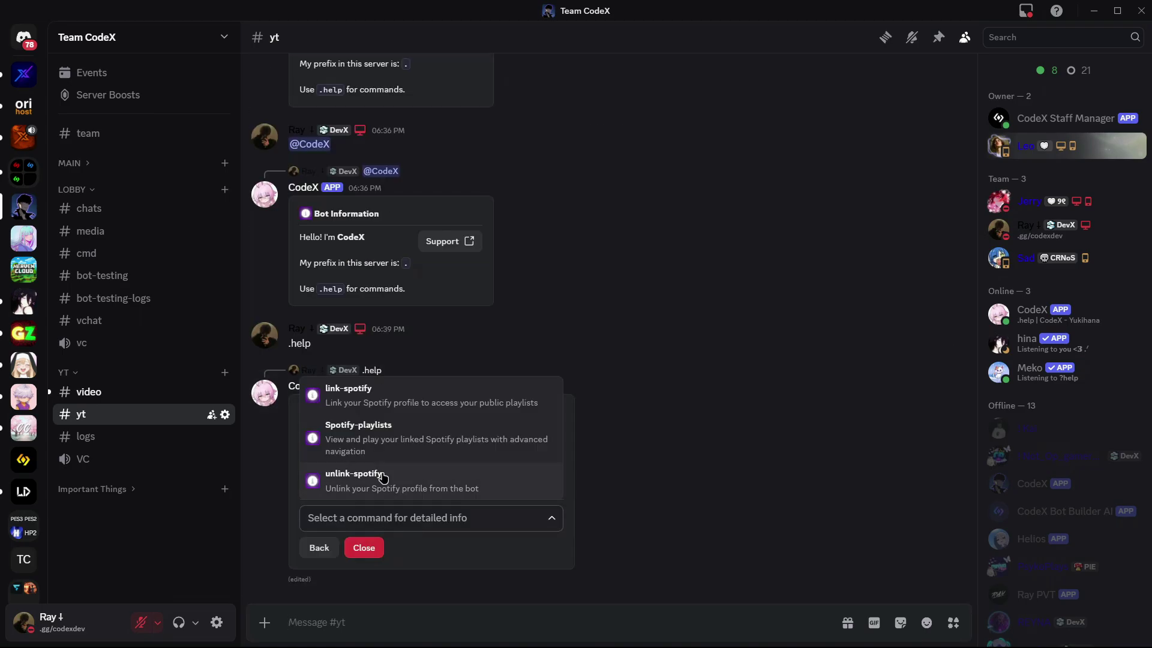
left_click(415, 585)
- Return to the main help menu and choose the Filters category
left_click(318, 547)
left_click(412, 543)
left_click(411, 391)
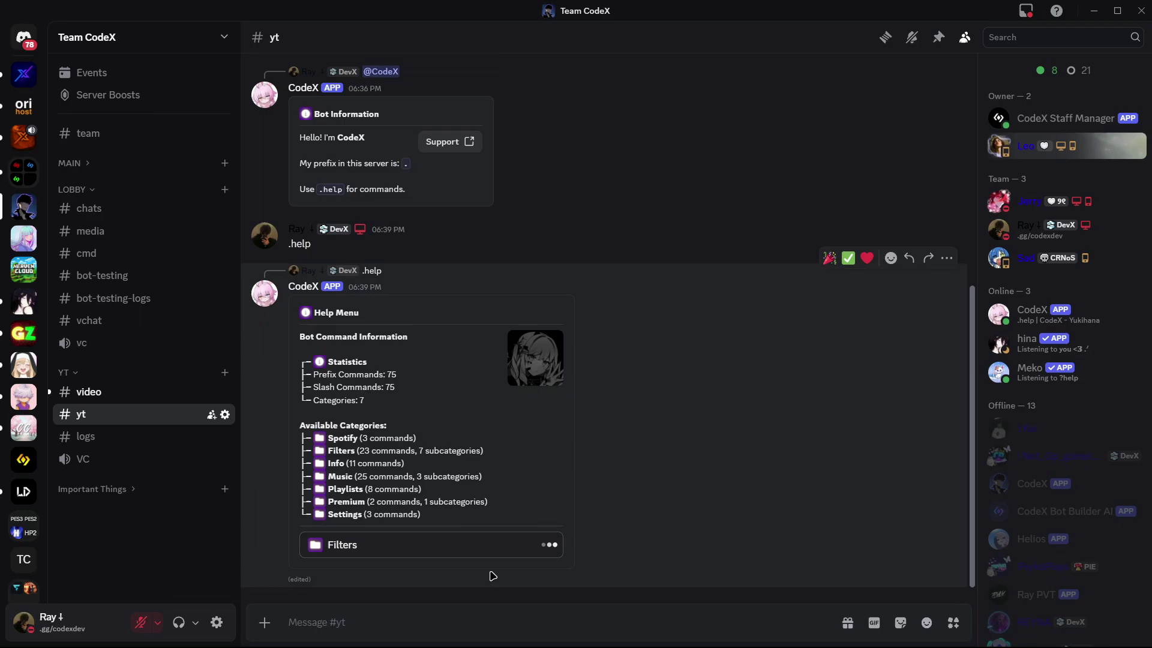